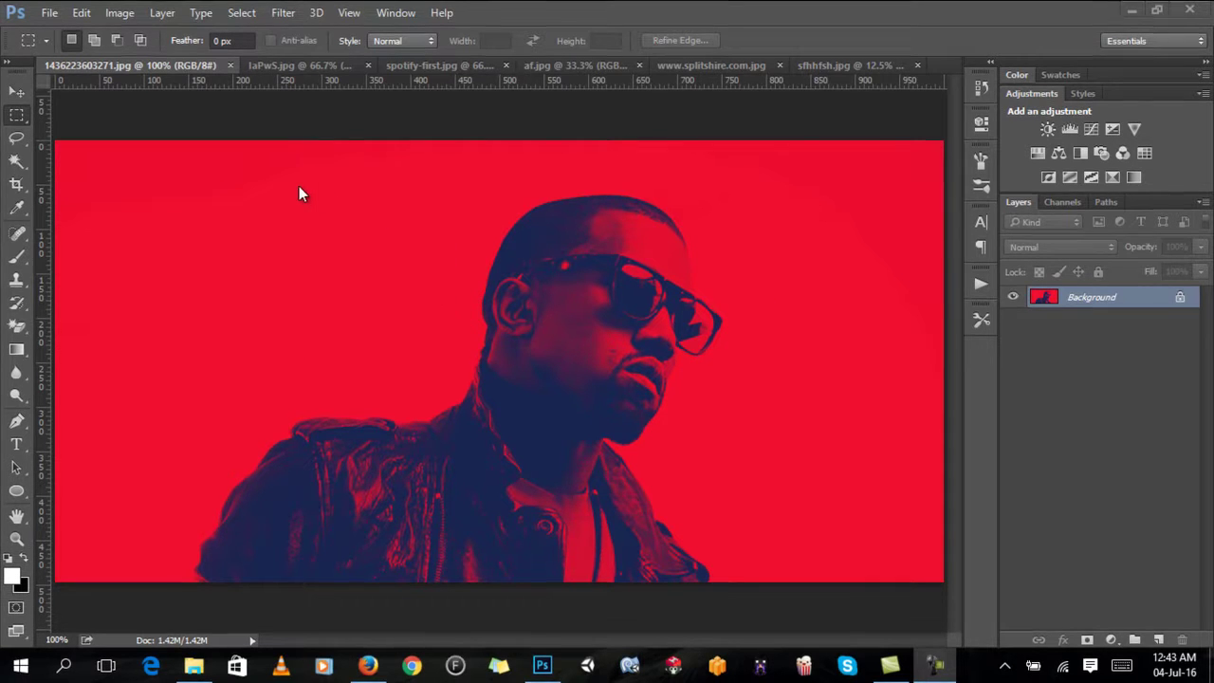
# Close the duotone portrait, band image and FIRST poster tabs, leaving sfhhfsh.jpg open.
pyautogui.click(230, 65)
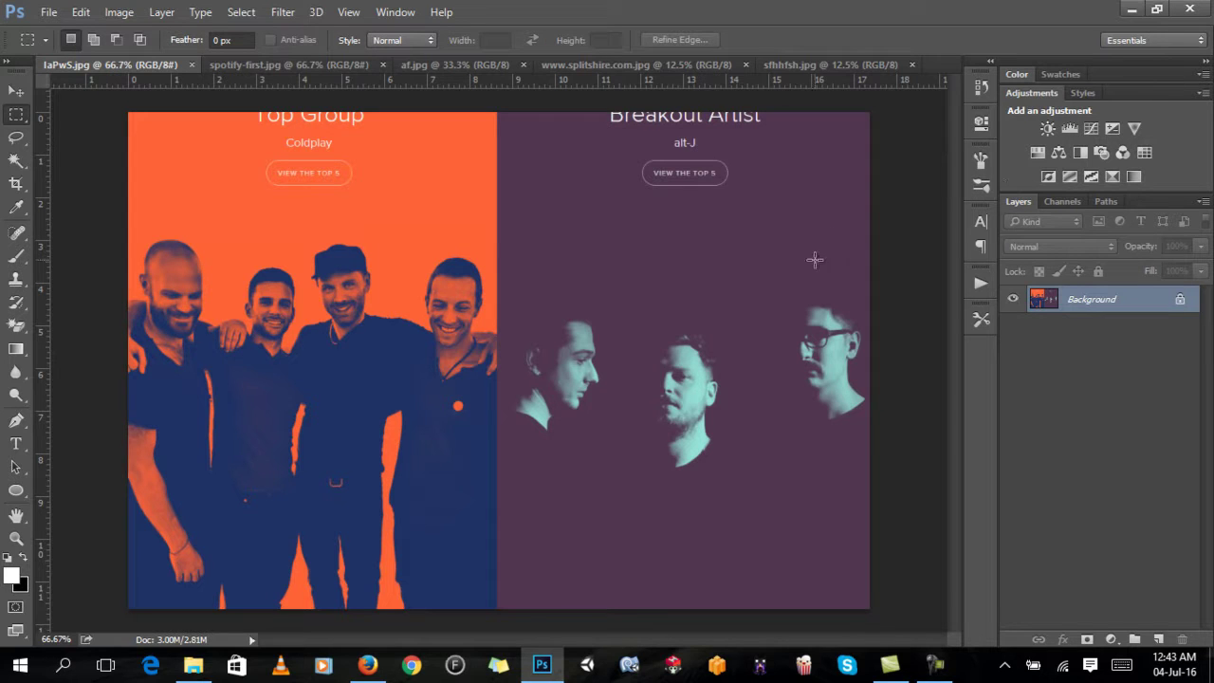
pyautogui.click(193, 64)
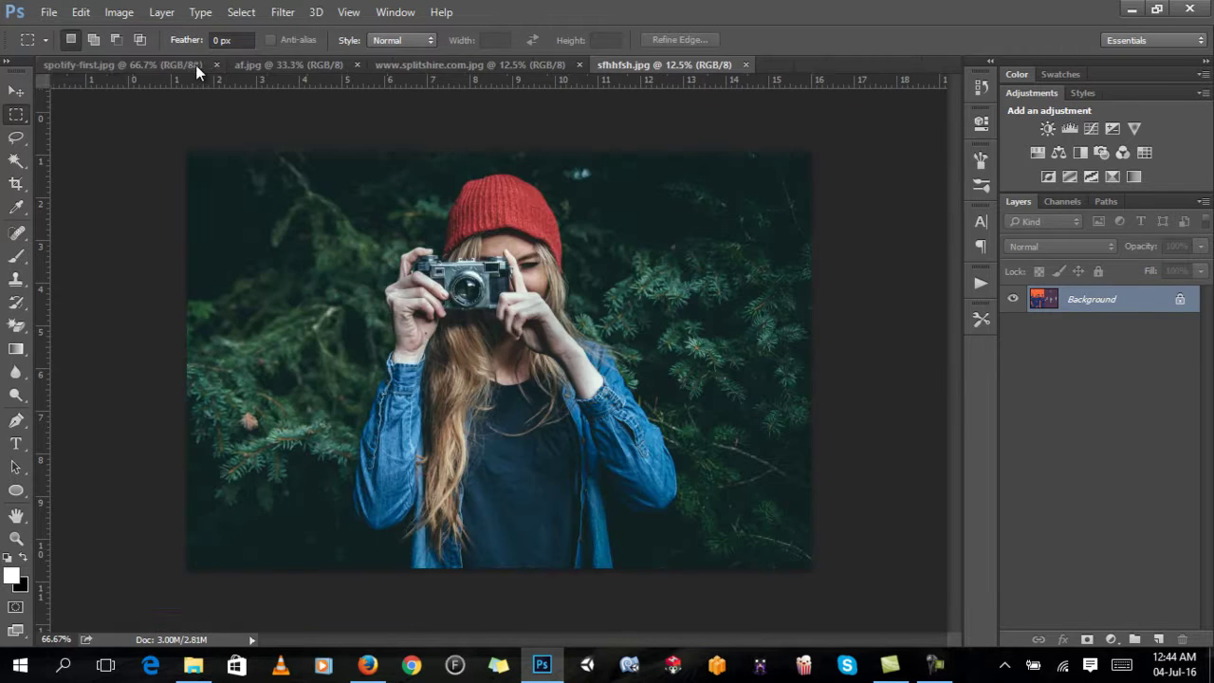
pyautogui.click(130, 62)
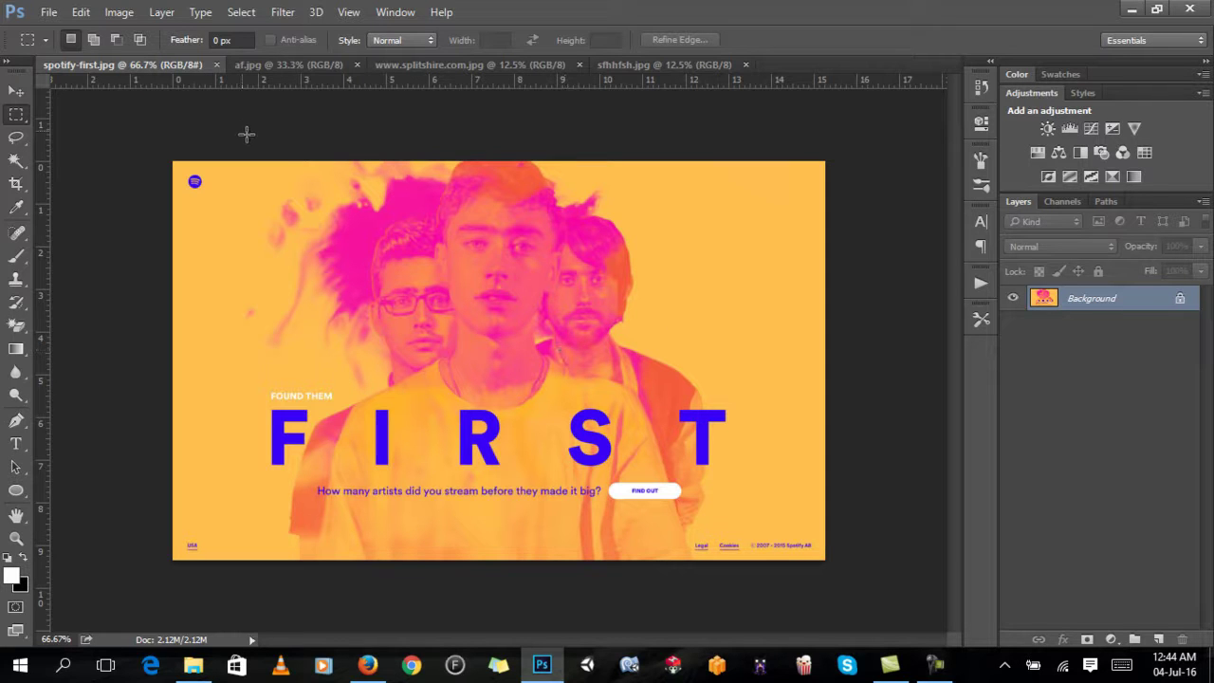
pyautogui.click(213, 67)
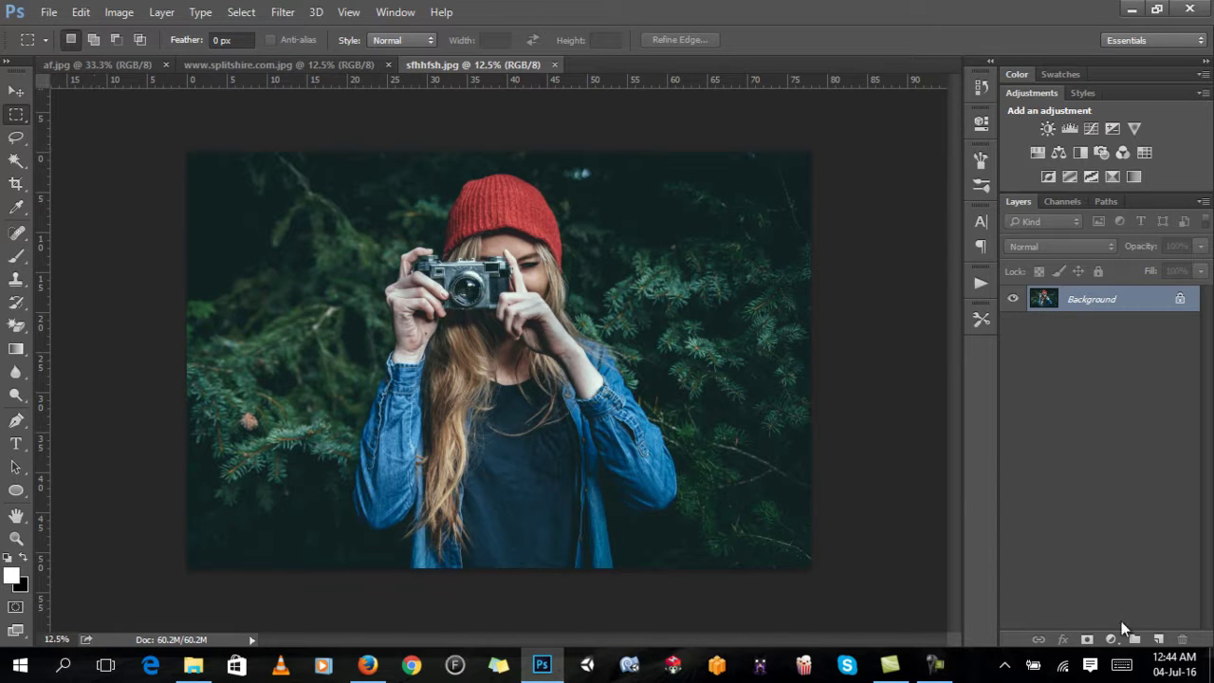
# Add a Gradient Map adjustment to sfhhfsh.jpg from Image > Adjustments.
pyautogui.click(108, 15)
pyautogui.click(110, 15)
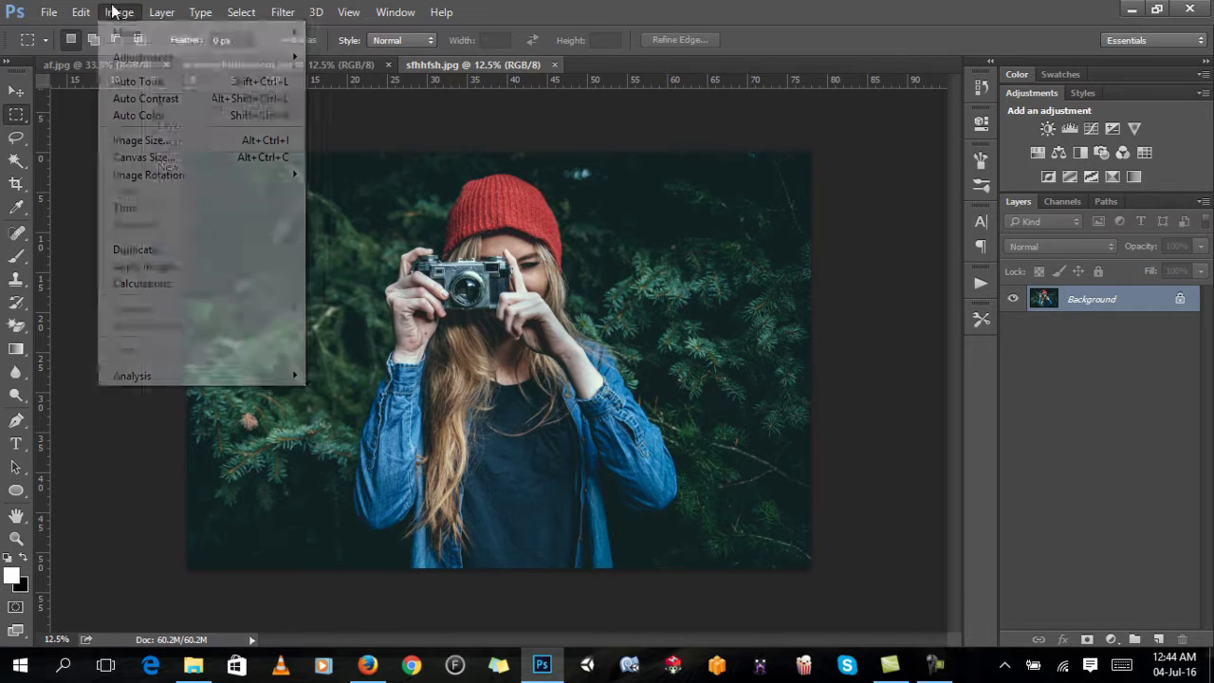
pyautogui.click(113, 15)
pyautogui.moveTo(152, 61)
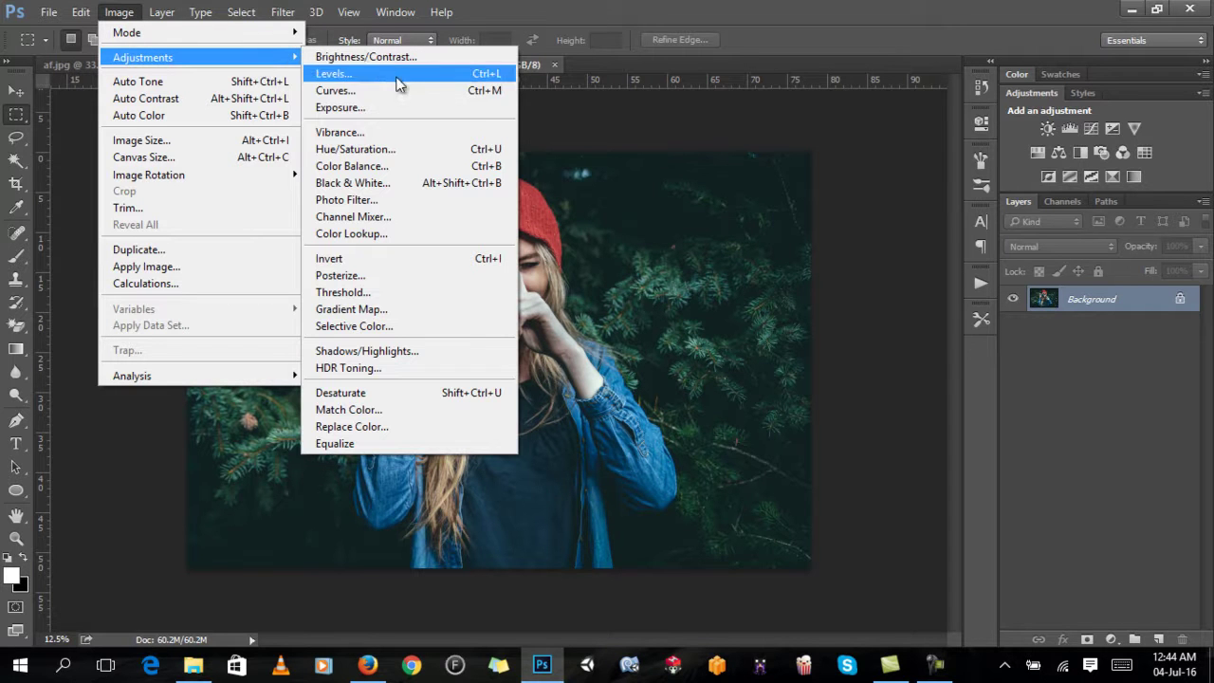
pyautogui.click(425, 309)
# Move the Gradient Map dialog aside, preview the Gradient Editor, and toggle Reverse on and off.
pyautogui.moveTo(585, 173); pyautogui.dragTo(792, 172)
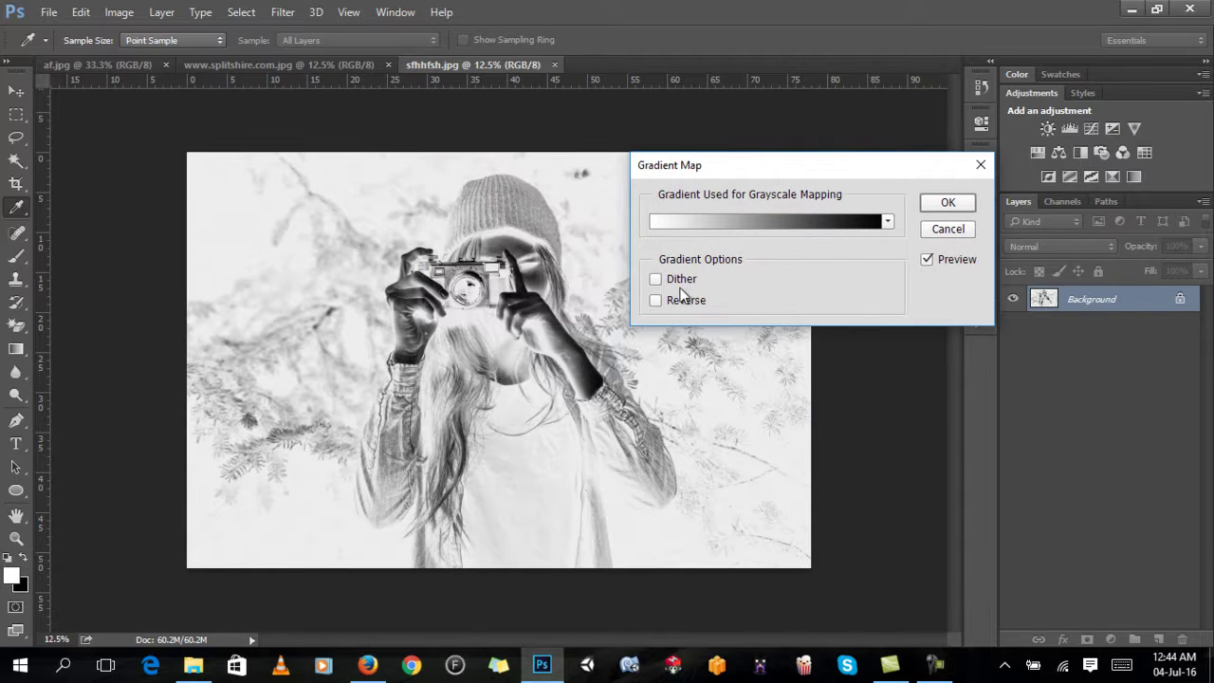
pyautogui.click(762, 223)
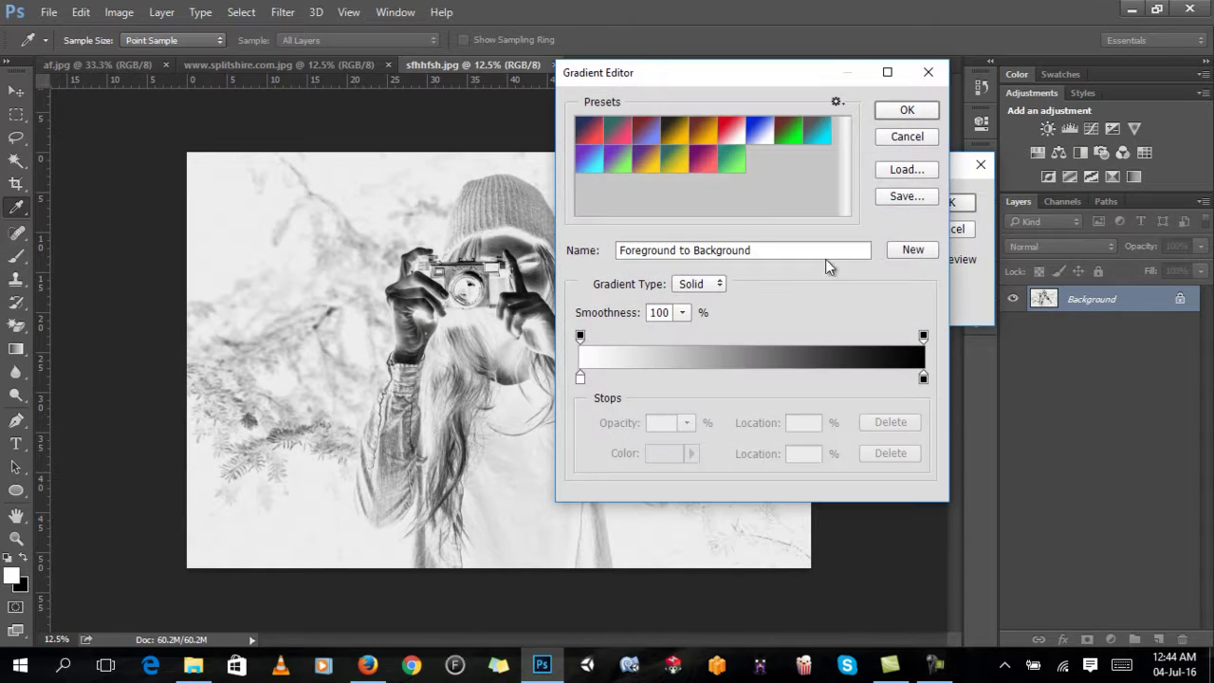
pyautogui.click(896, 135)
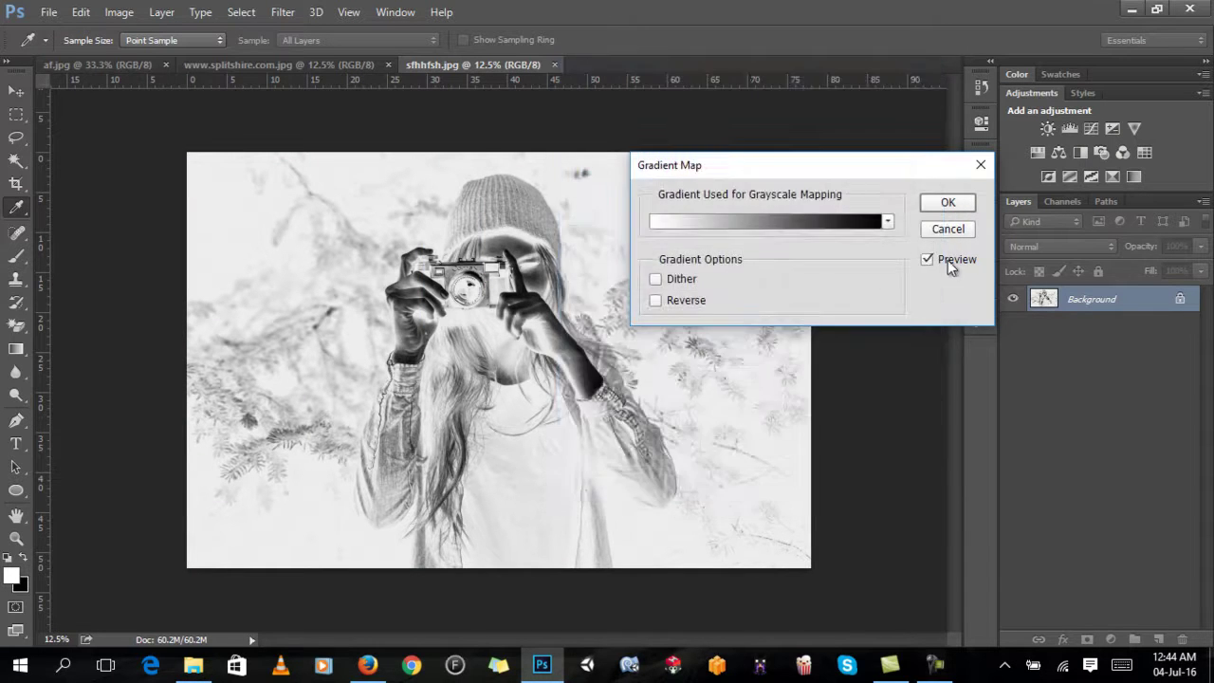
pyautogui.click(675, 303)
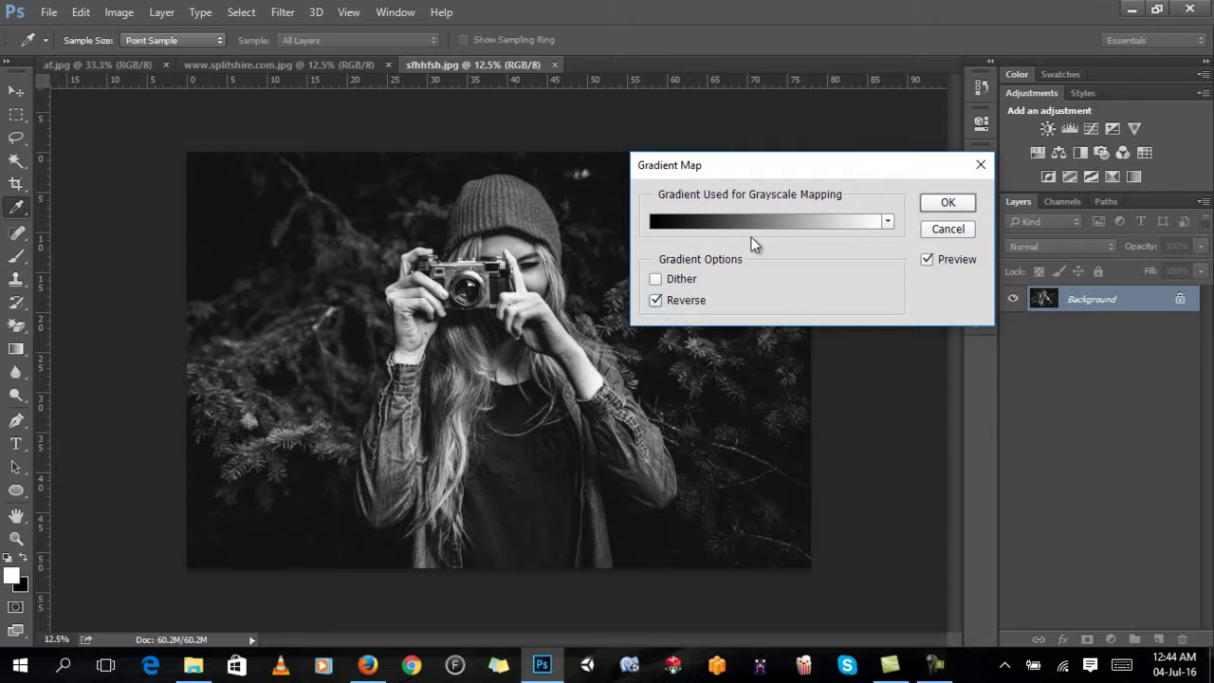
pyautogui.click(655, 300)
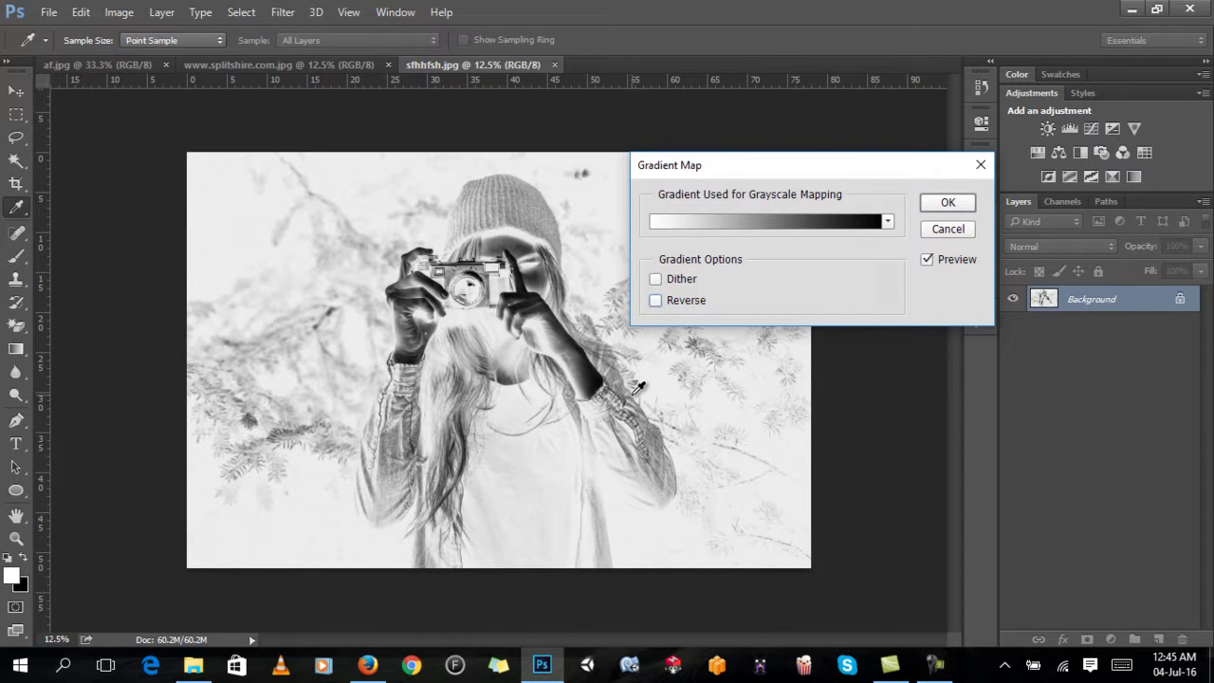
# Set the gradient's left colour stop to dark brown.
pyautogui.click(726, 222)
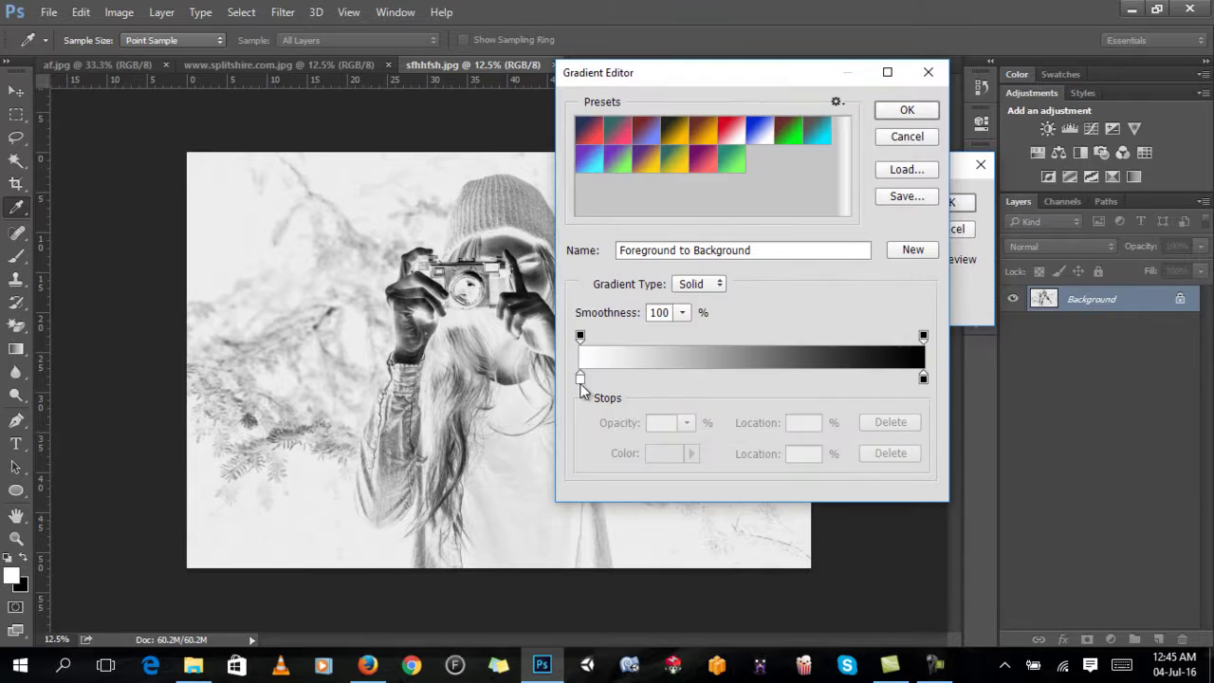
pyautogui.doubleClick(581, 380)
pyautogui.click(797, 360)
pyautogui.moveTo(796, 359)
pyautogui.mouseDown()
pyautogui.moveTo(845, 332)
pyautogui.moveTo(814, 352)
pyautogui.mouseUp()
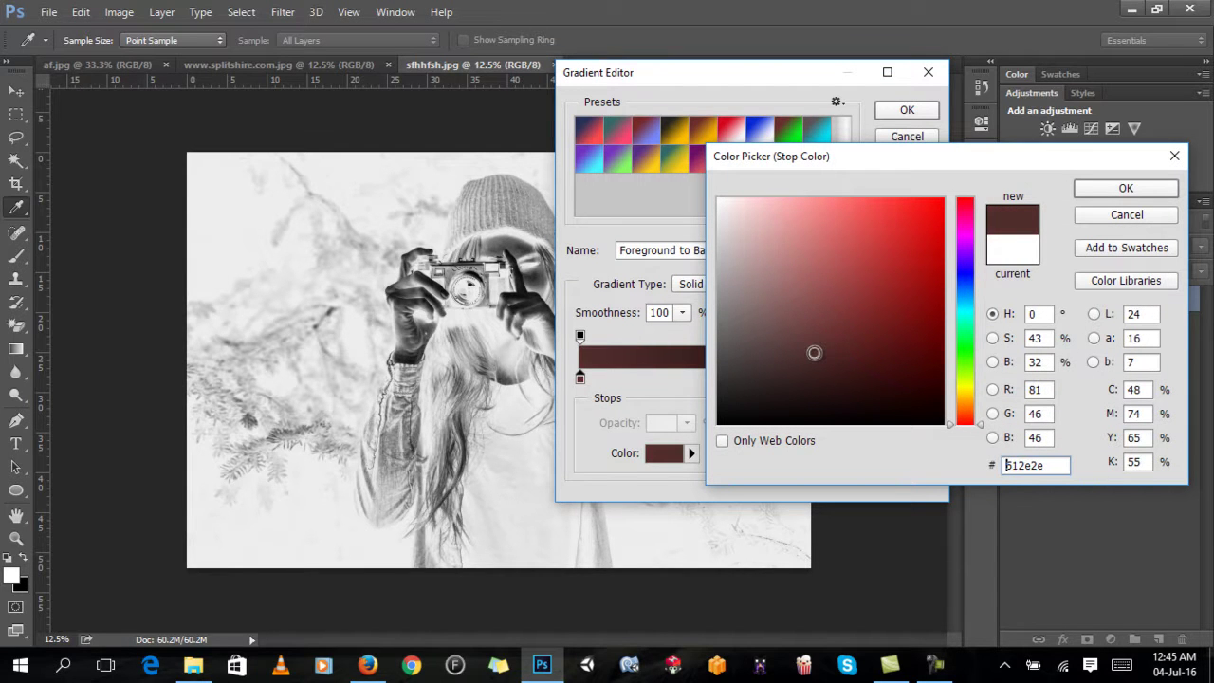
pyautogui.click(1101, 192)
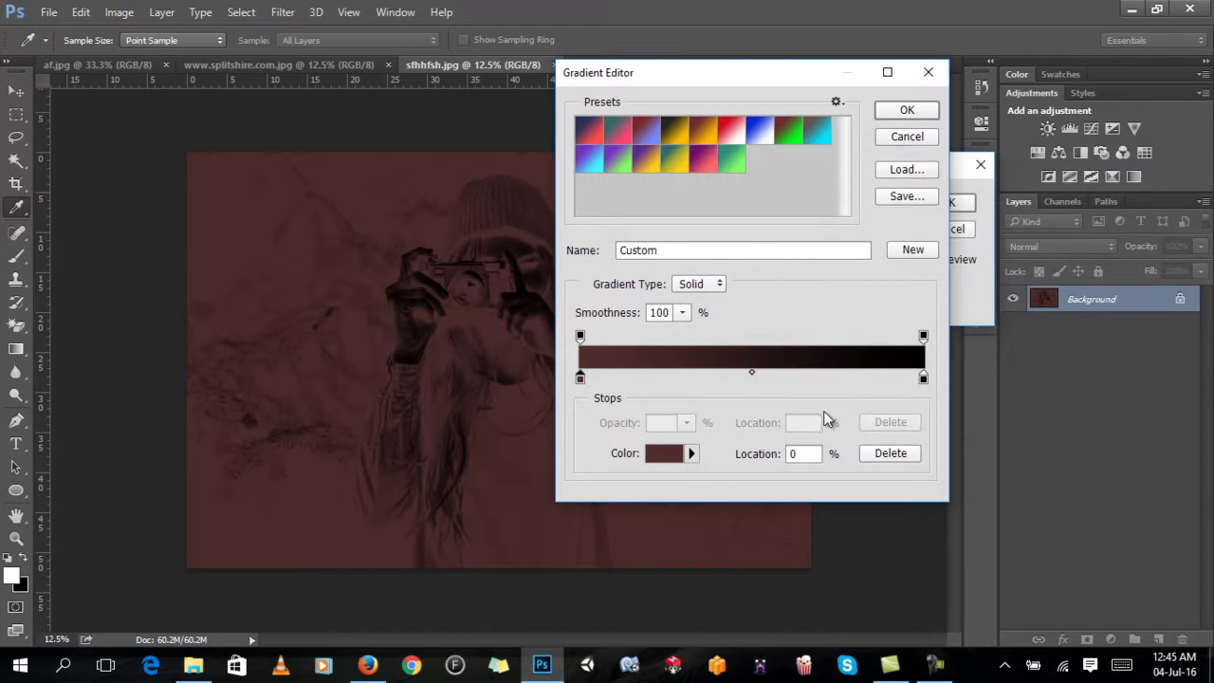
# Set the right colour stop to vivid red #eb0000.
pyautogui.doubleClick(922, 380)
pyautogui.click(922, 274)
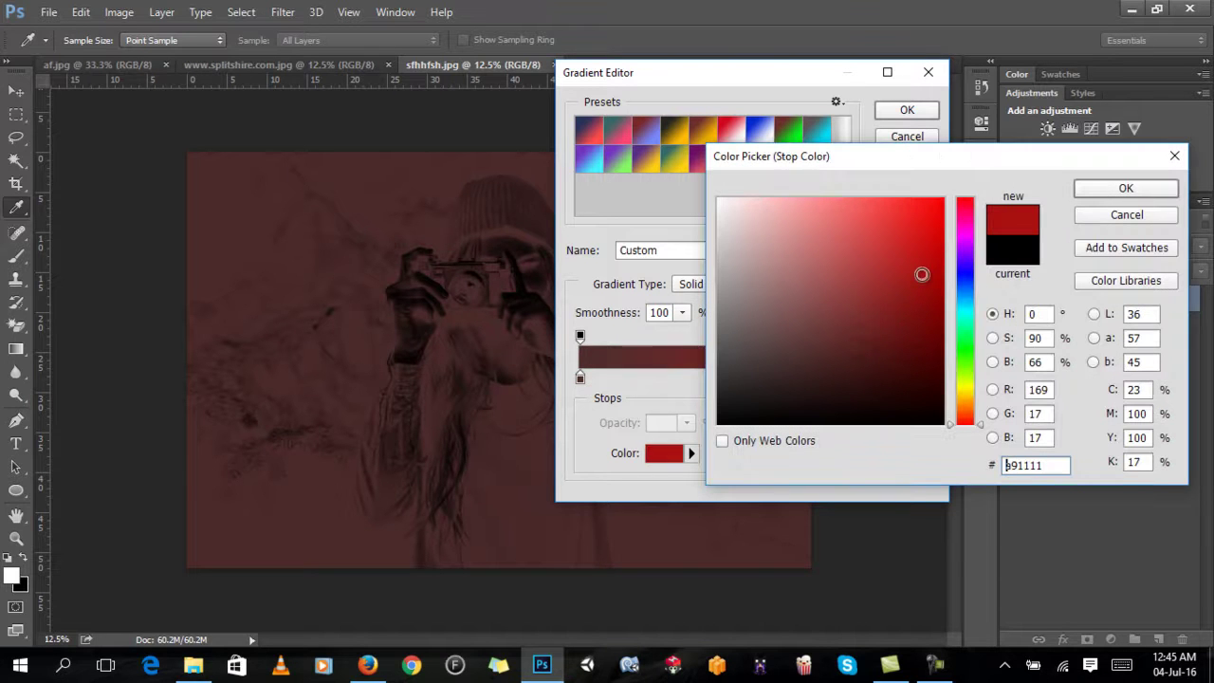
pyautogui.moveTo(922, 274); pyautogui.dragTo(949, 215)
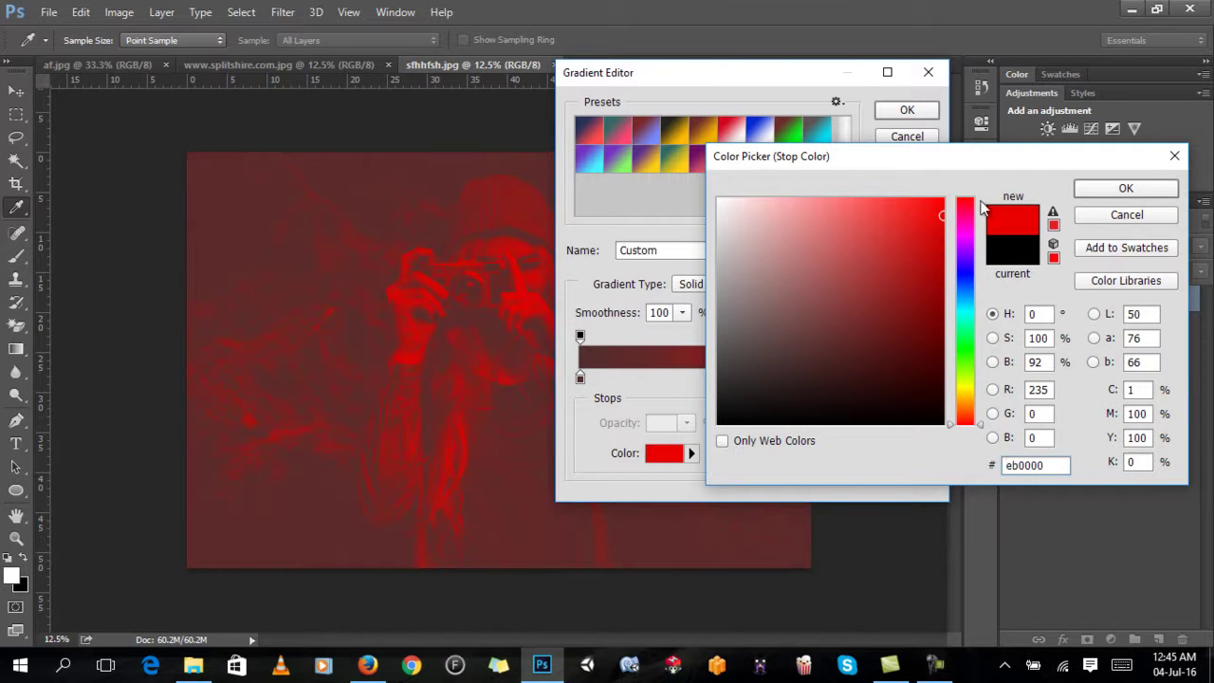
pyautogui.click(1116, 188)
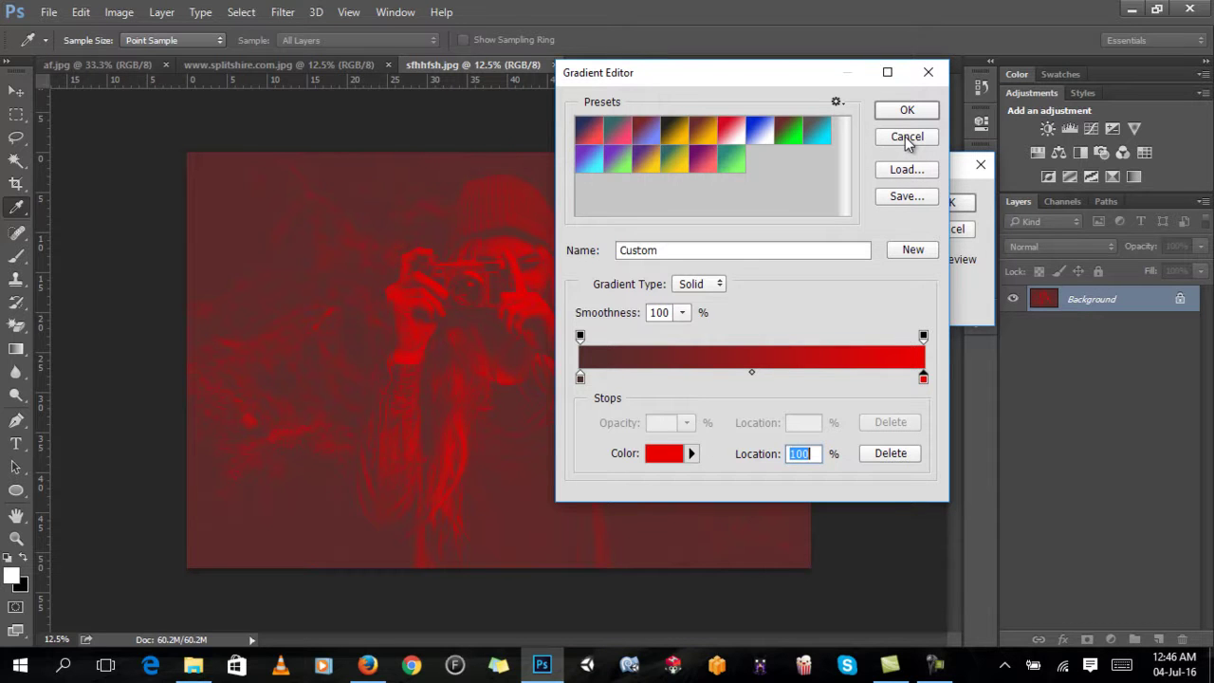
# Cancel the Gradient Editor and Gradient Map dialogs, restoring sfhhfsh.jpg's original colours.
pyautogui.click(907, 138)
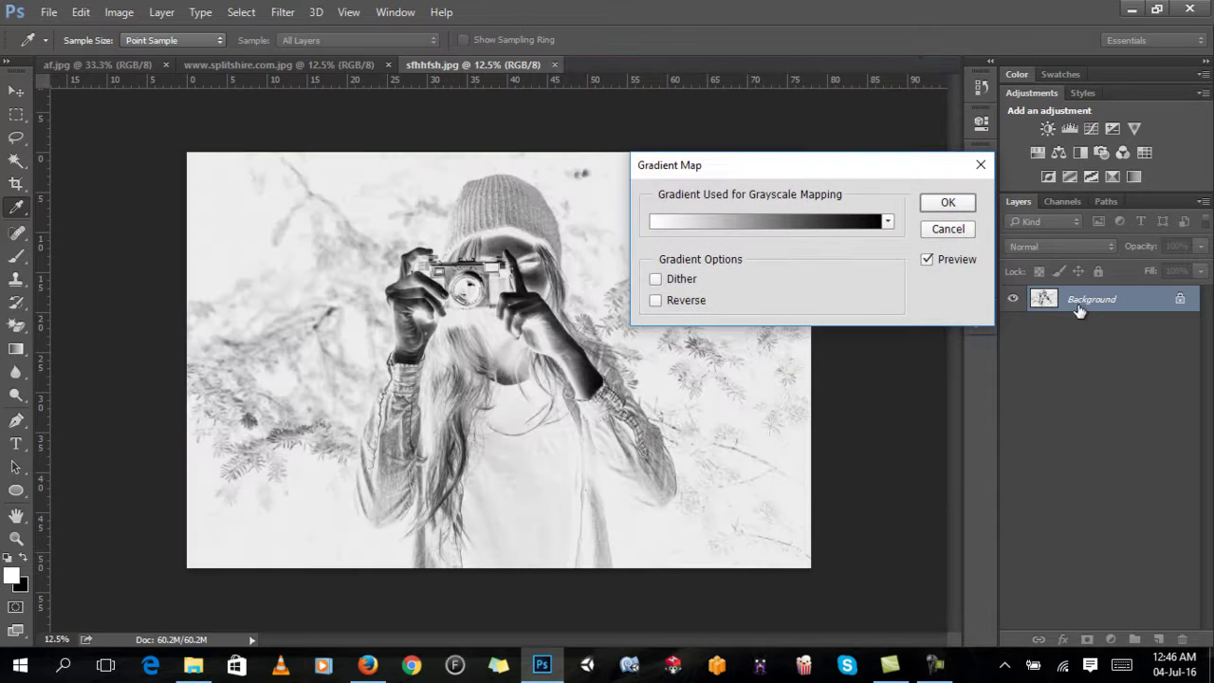
pyautogui.click(954, 229)
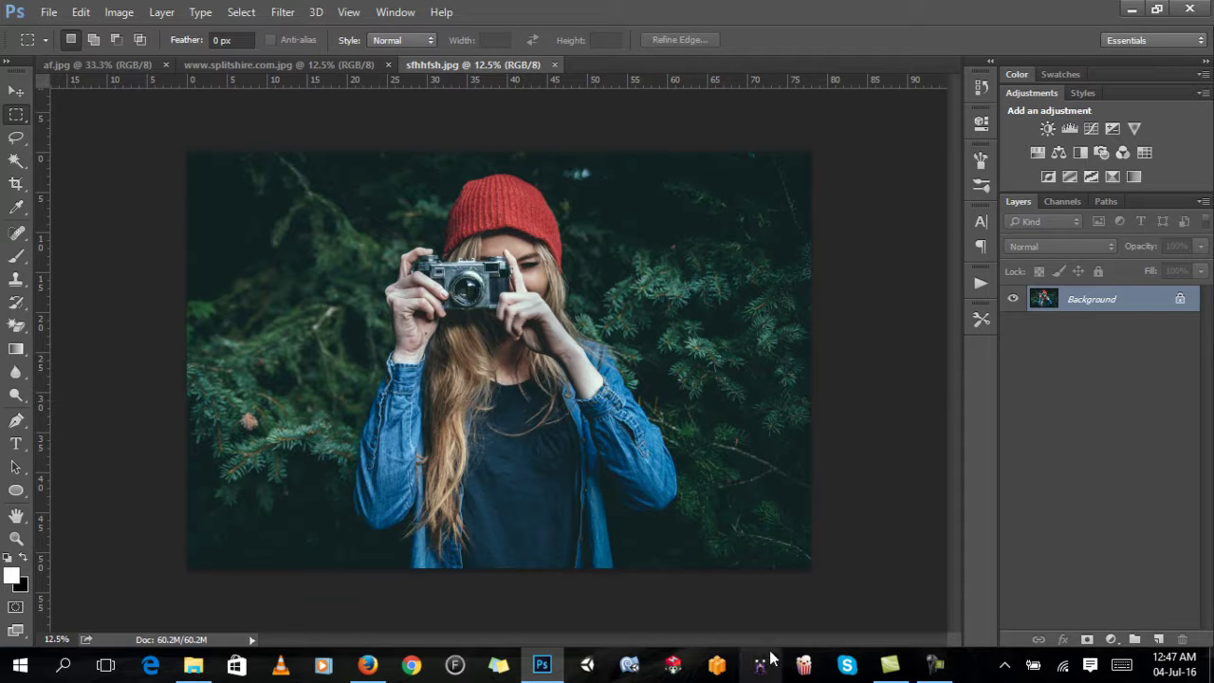
# Switch to the af.jpg painted-body portrait.
pyautogui.click(105, 64)
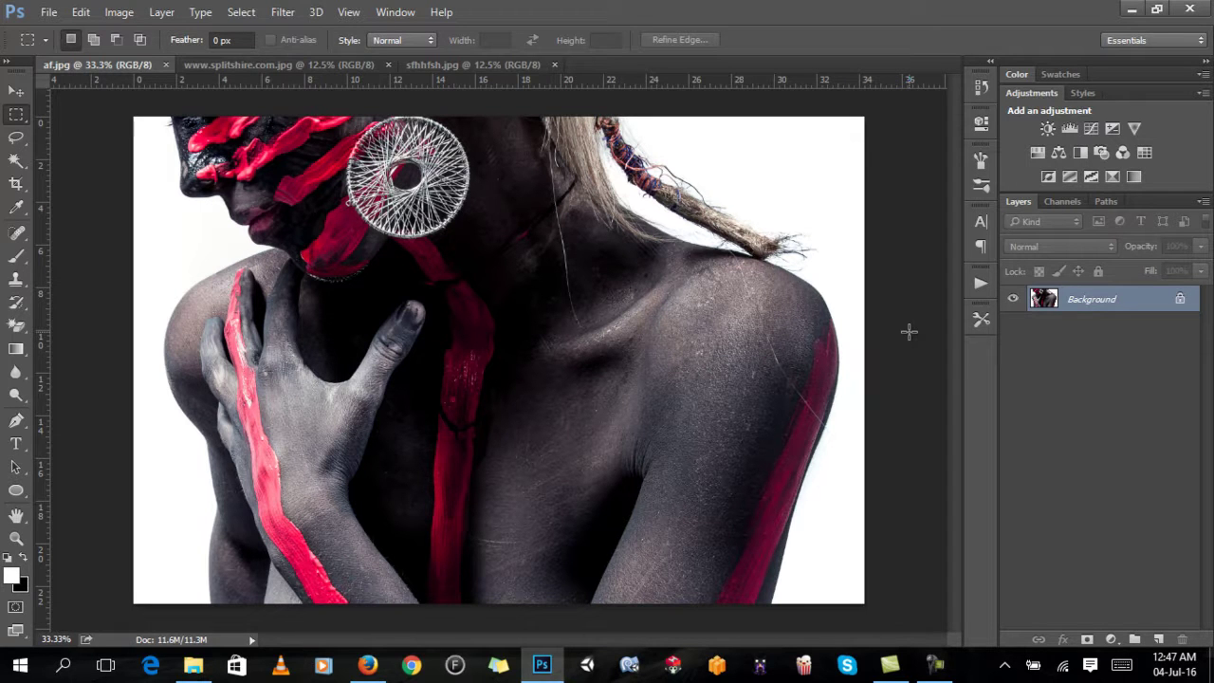
# Open DUOTONE ACTION > Main File in File Explorer and inspect the Duotone-Gradients and HELP files.
pyautogui.click(192, 666)
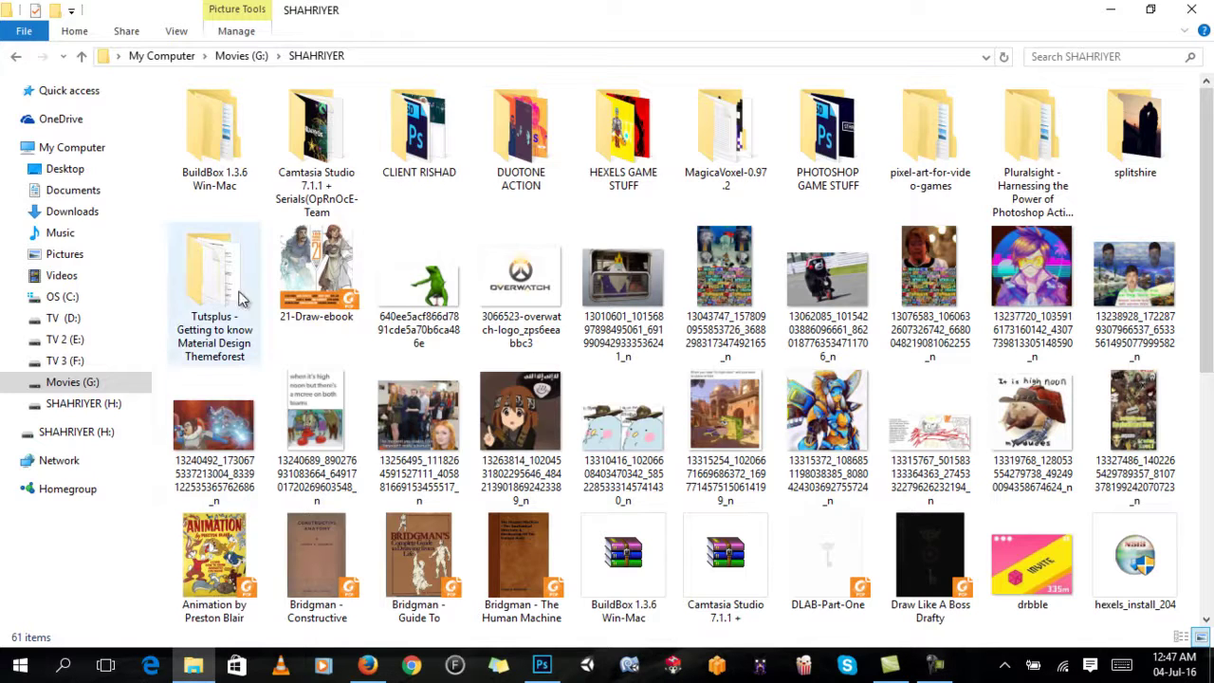
pyautogui.doubleClick(546, 145)
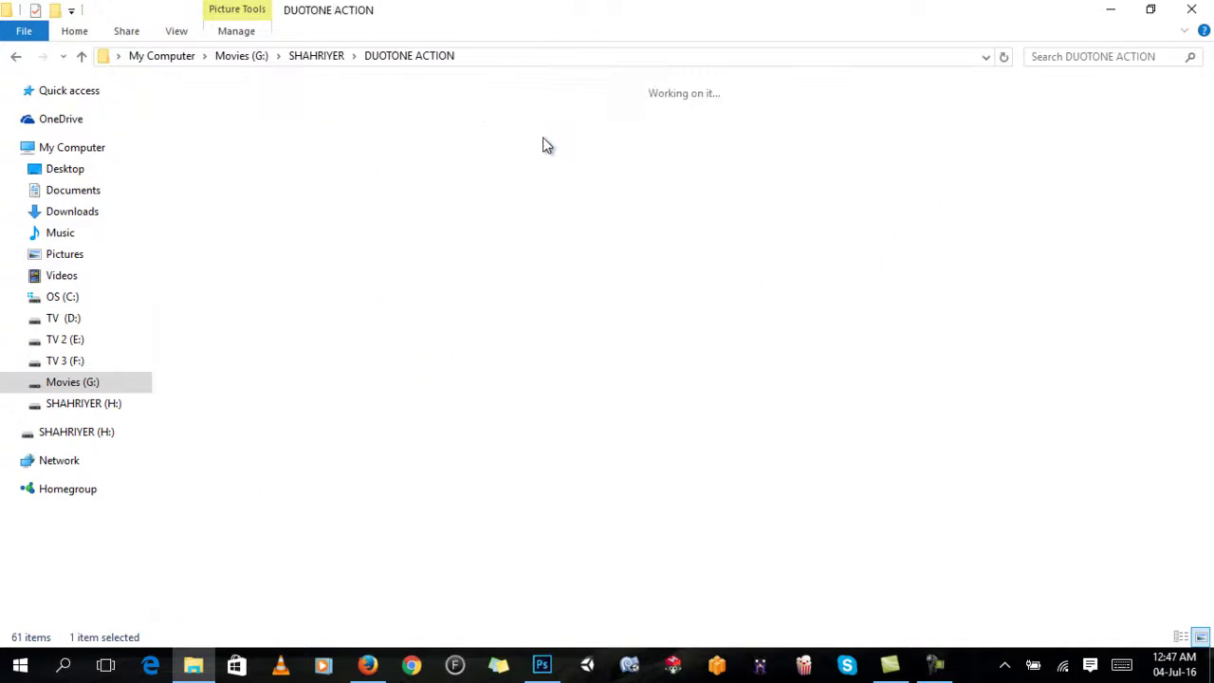
pyautogui.doubleClick(199, 133)
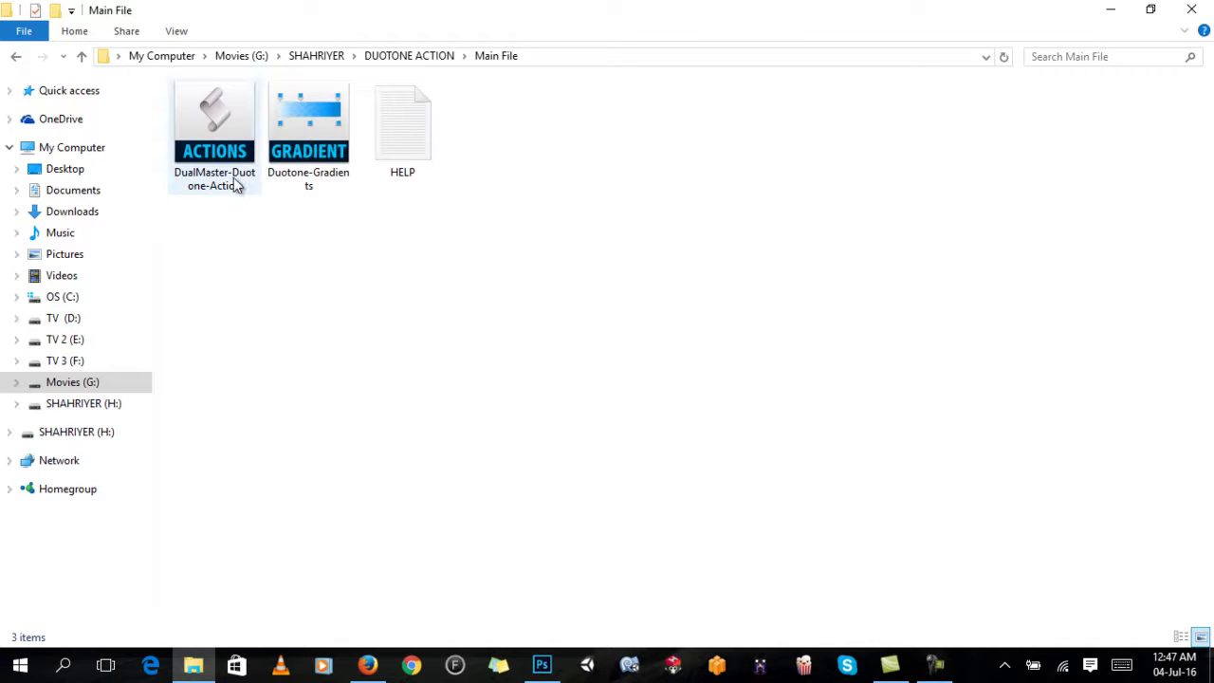
pyautogui.click(302, 157)
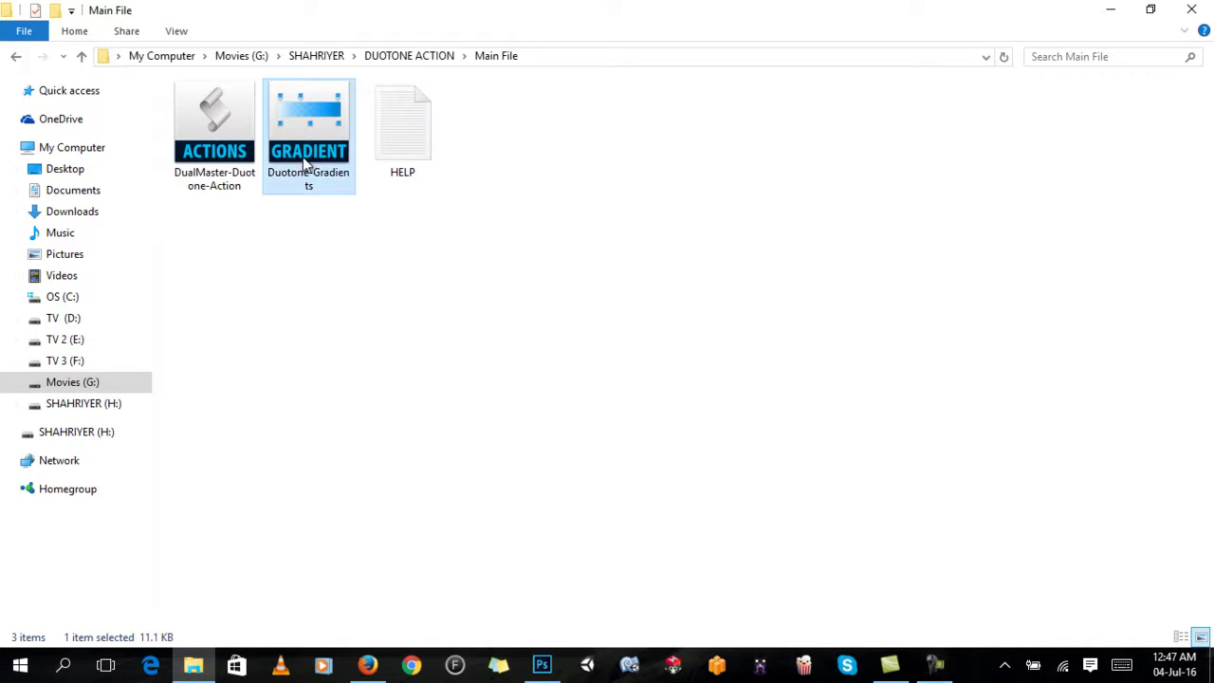
pyautogui.click(420, 141)
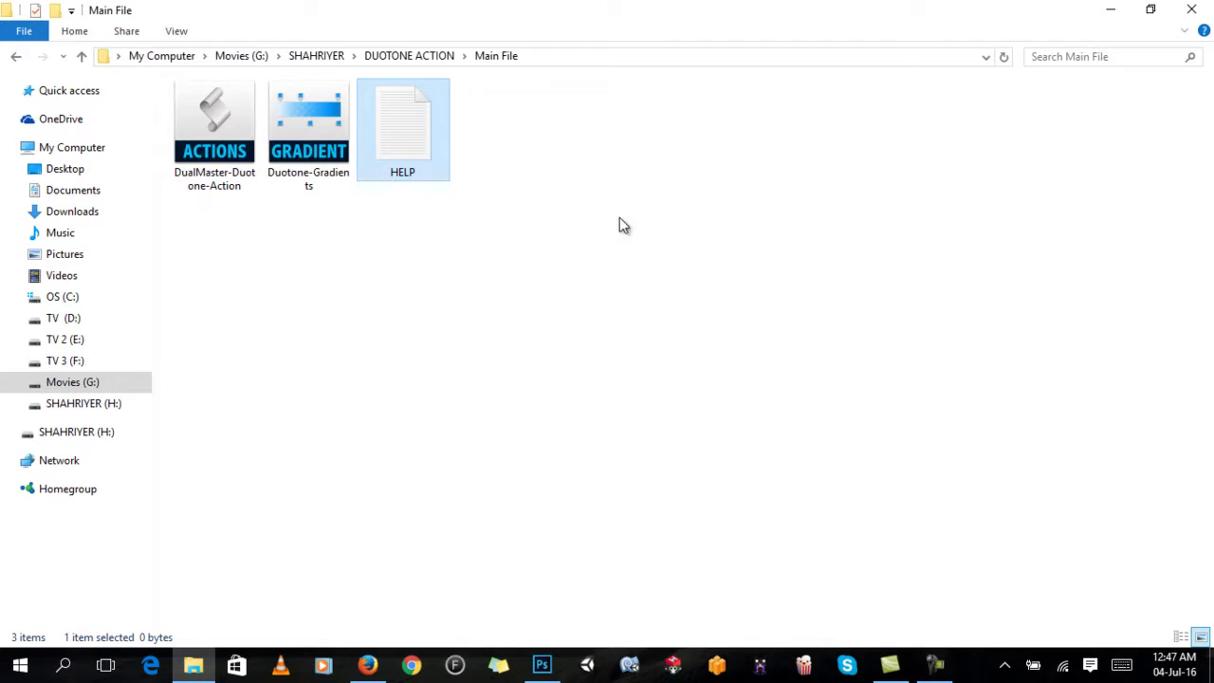
pyautogui.click(426, 336)
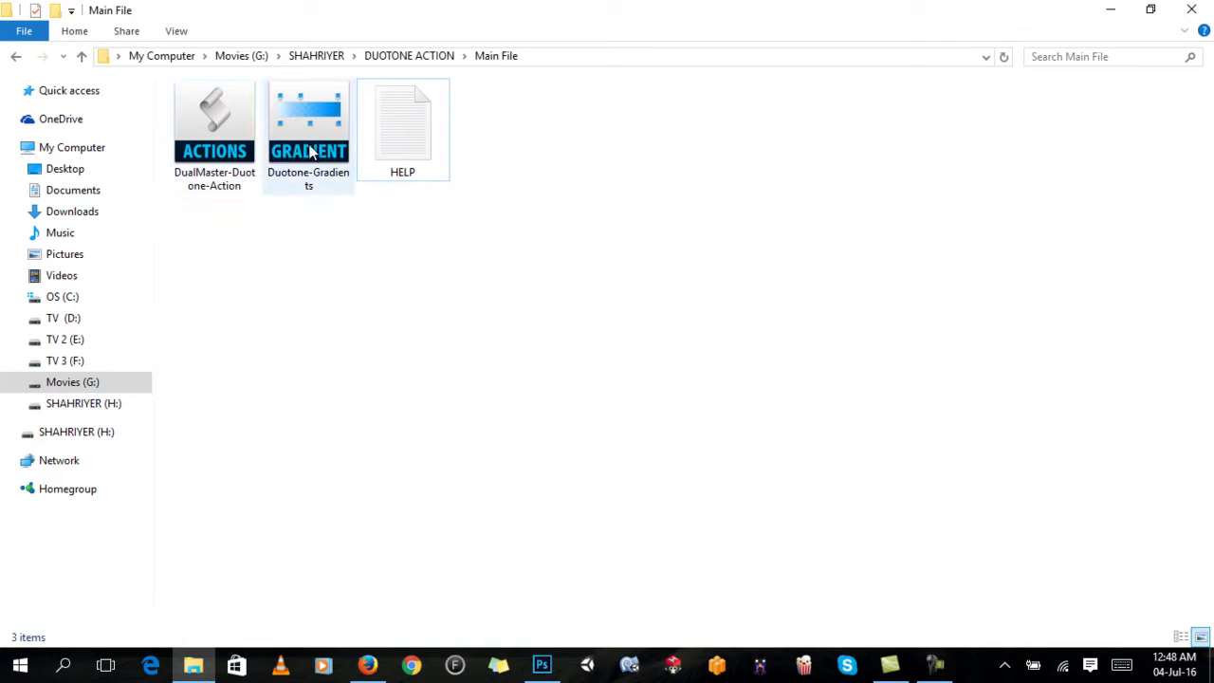
# Select the Gradient tool and check its presets for the Duotone gradients, ending back on af.jpg.
pyautogui.click(542, 664)
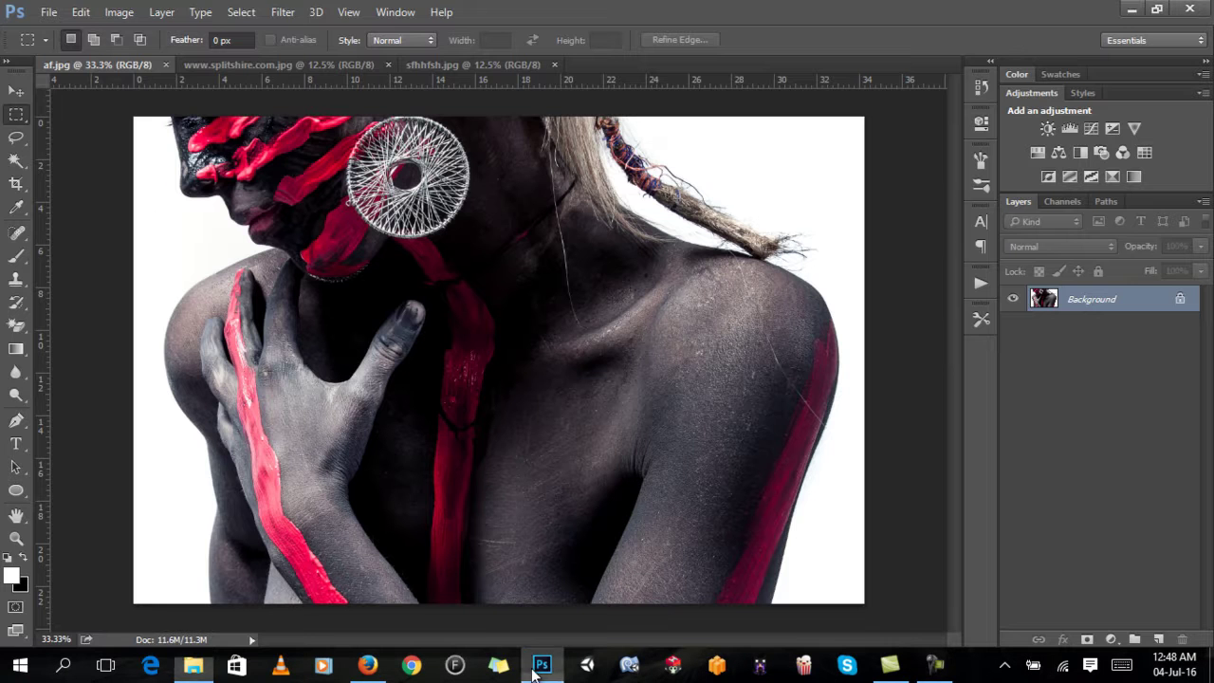
pyautogui.click(17, 349)
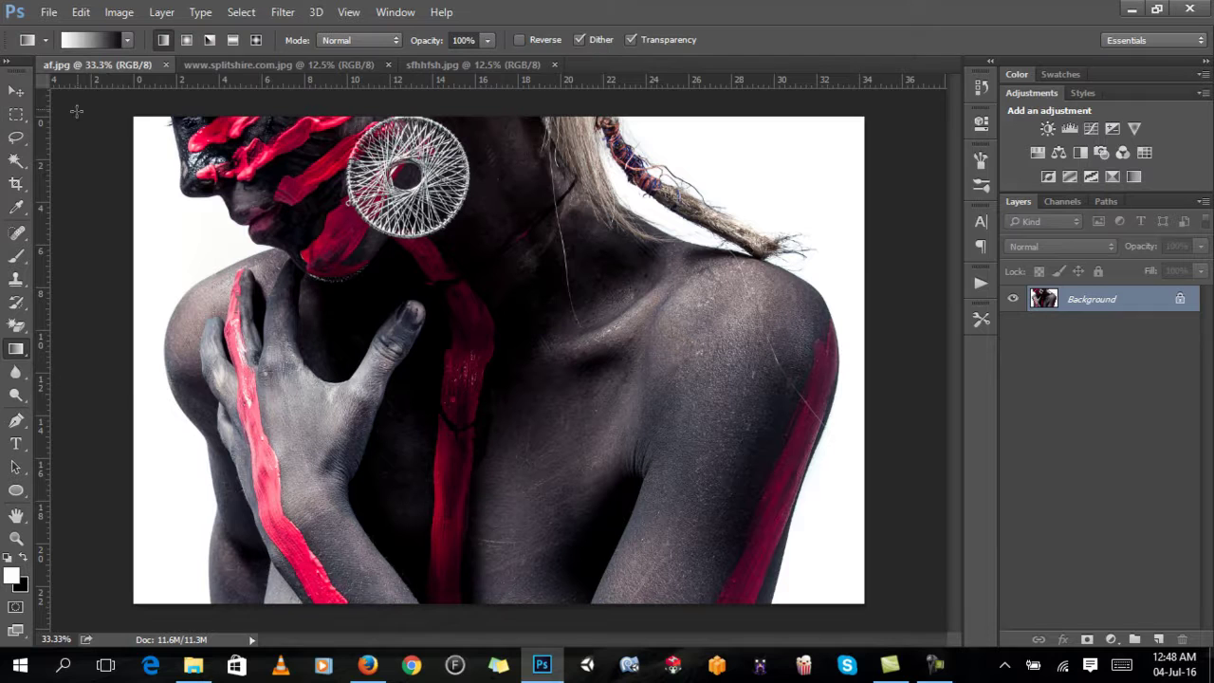
pyautogui.click(126, 41)
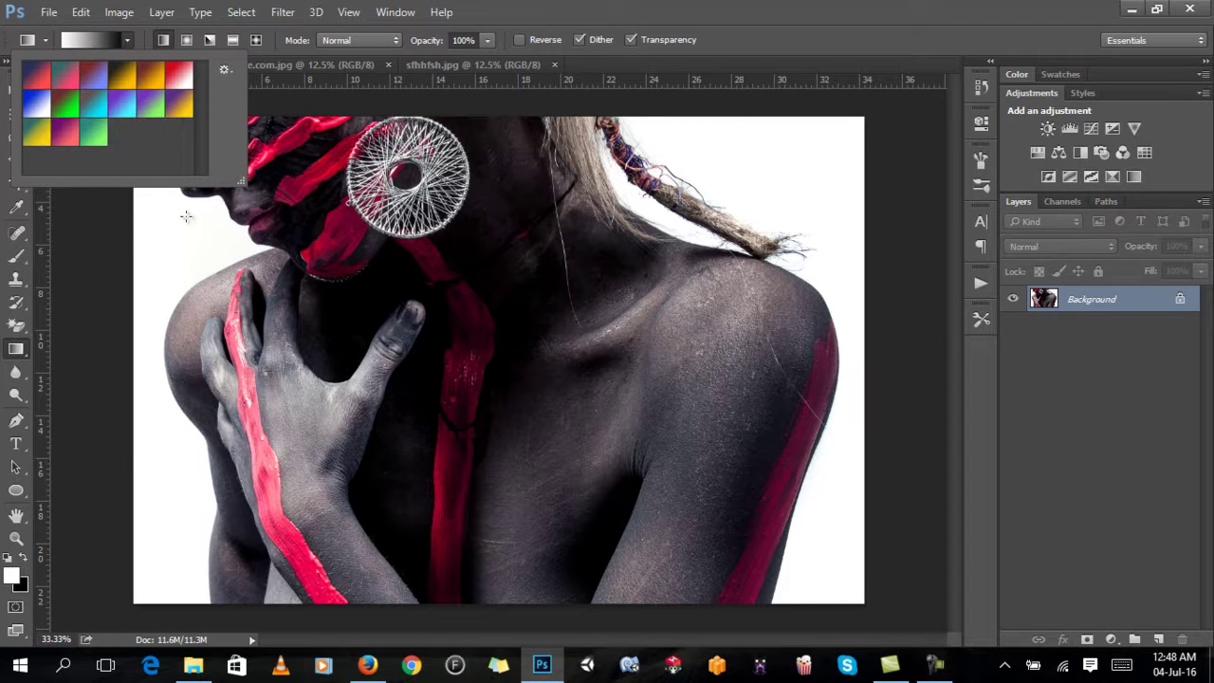
pyautogui.click(192, 664)
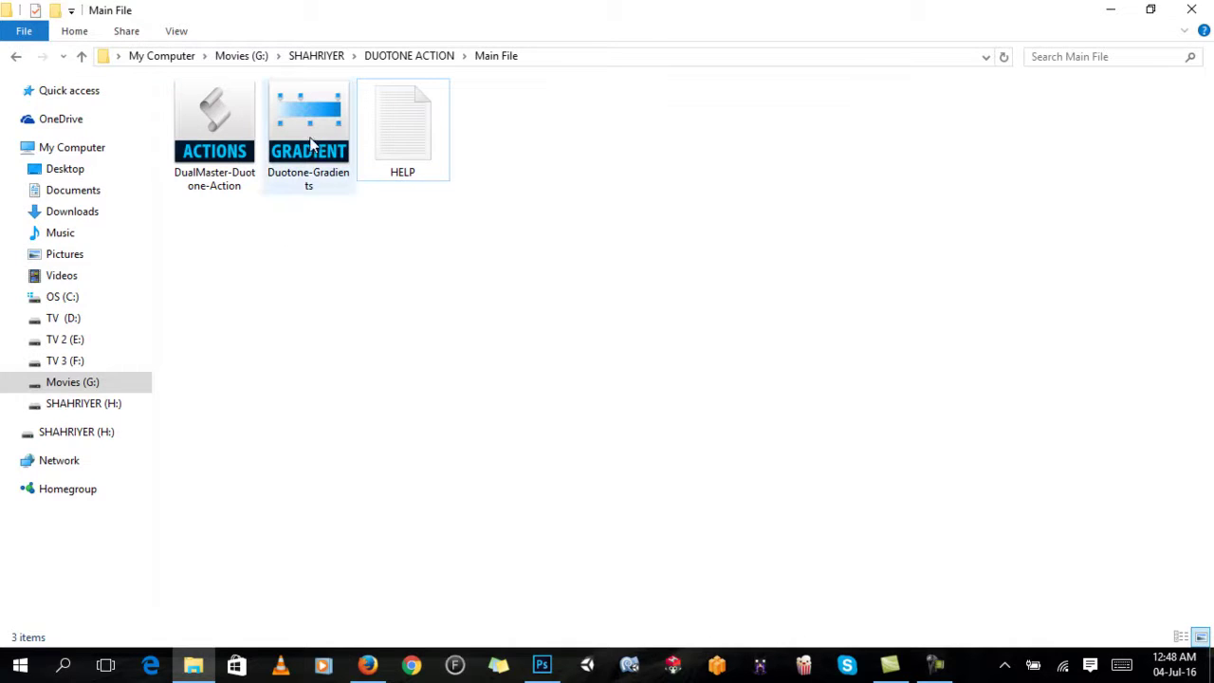
pyautogui.click(546, 666)
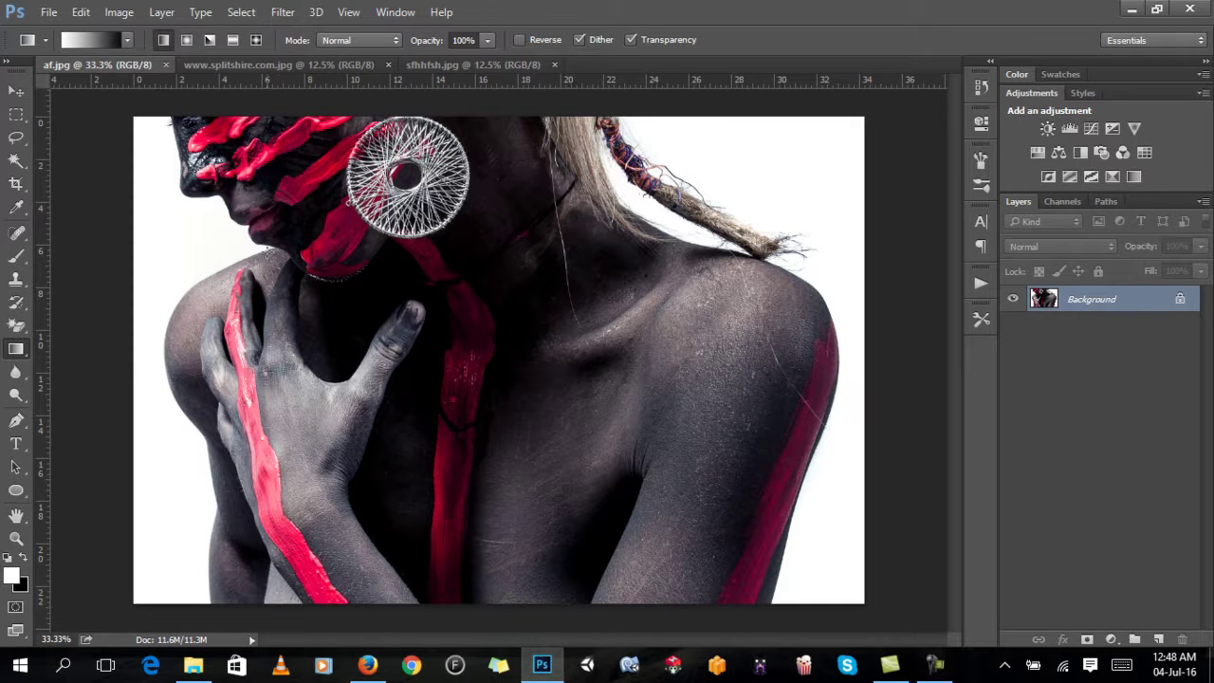
pyautogui.click(126, 38)
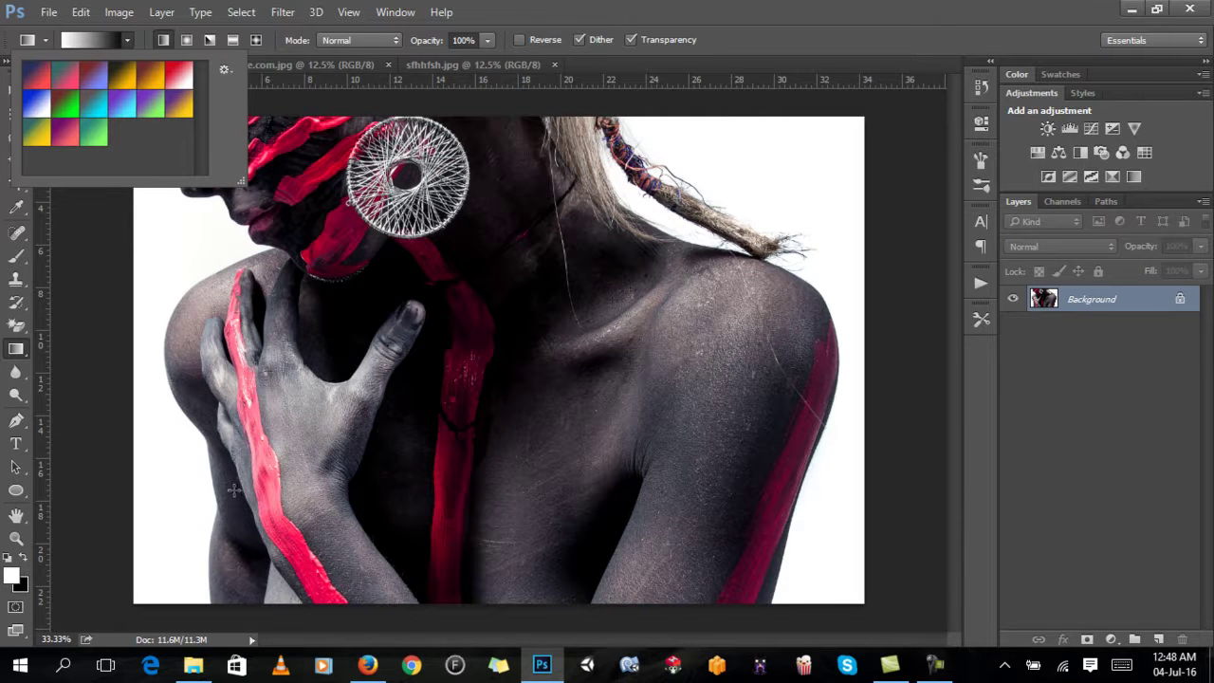
pyautogui.click(193, 664)
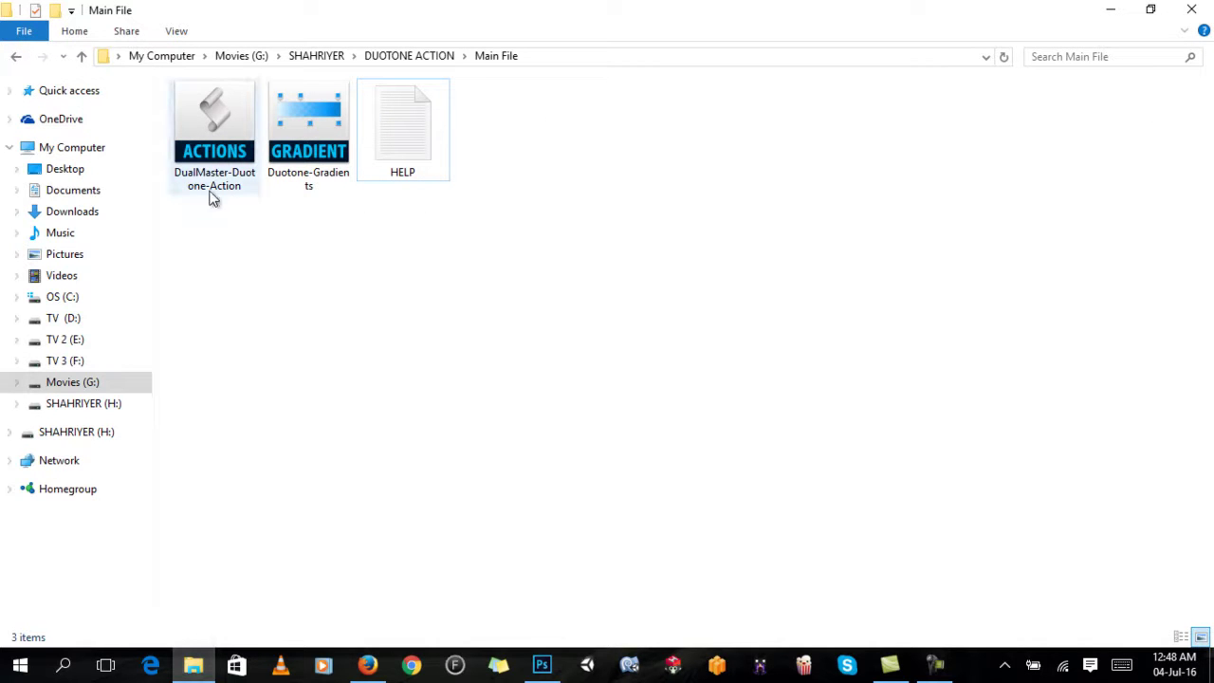
pyautogui.click(542, 664)
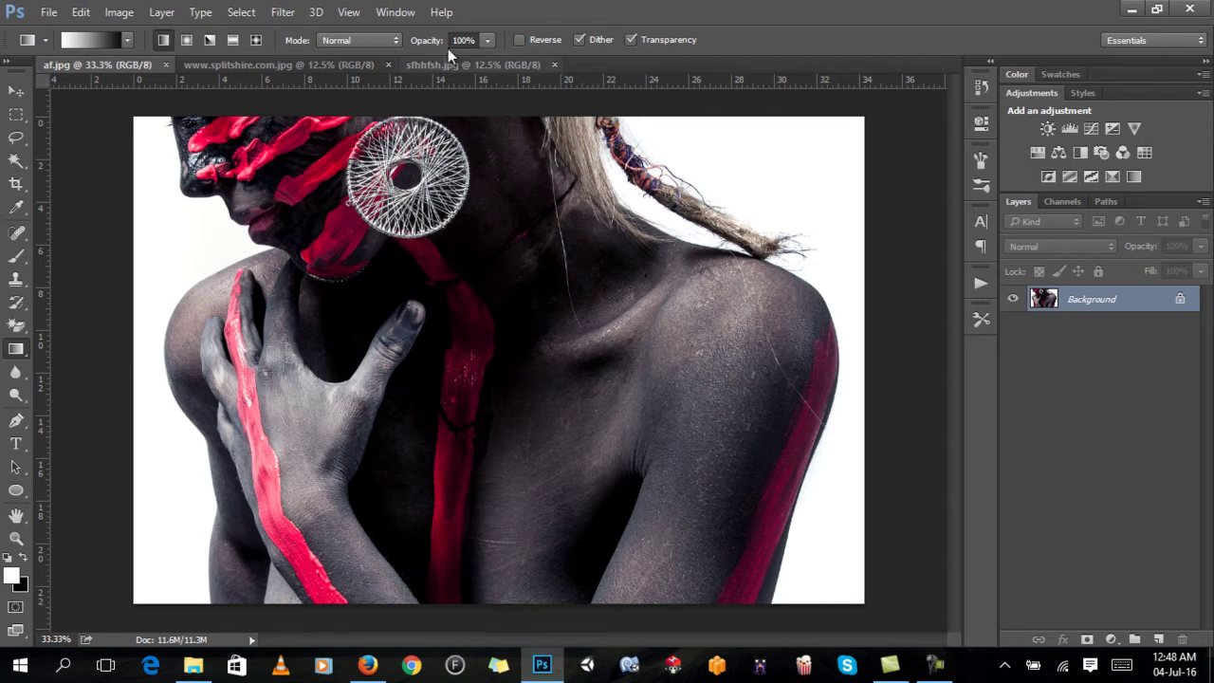
# Show the Actions panel and select Main Action in the DualMaster Duotone Action set.
pyautogui.click(395, 11)
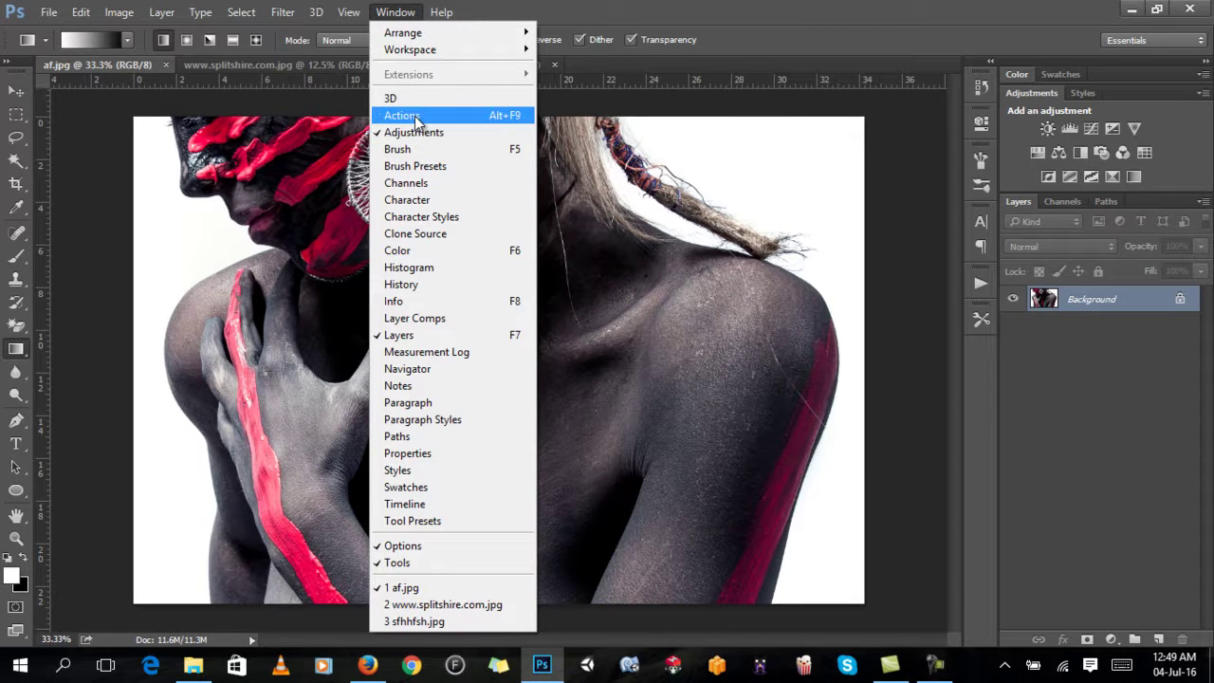
pyautogui.click(418, 117)
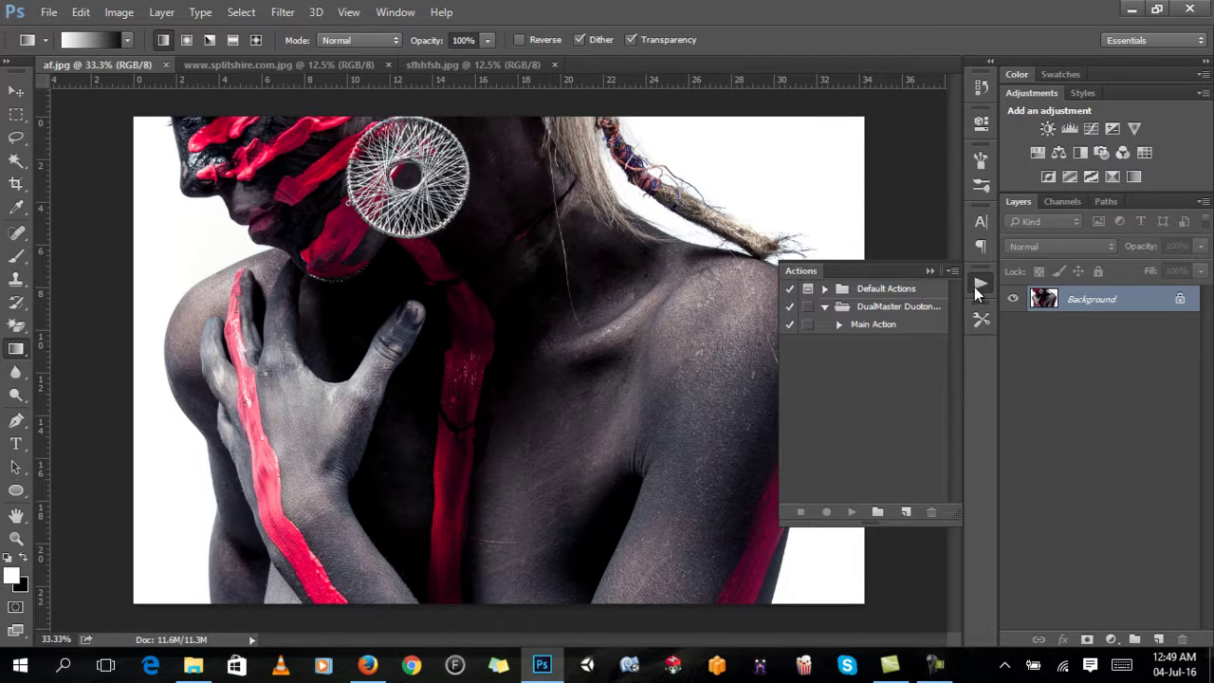
pyautogui.click(907, 310)
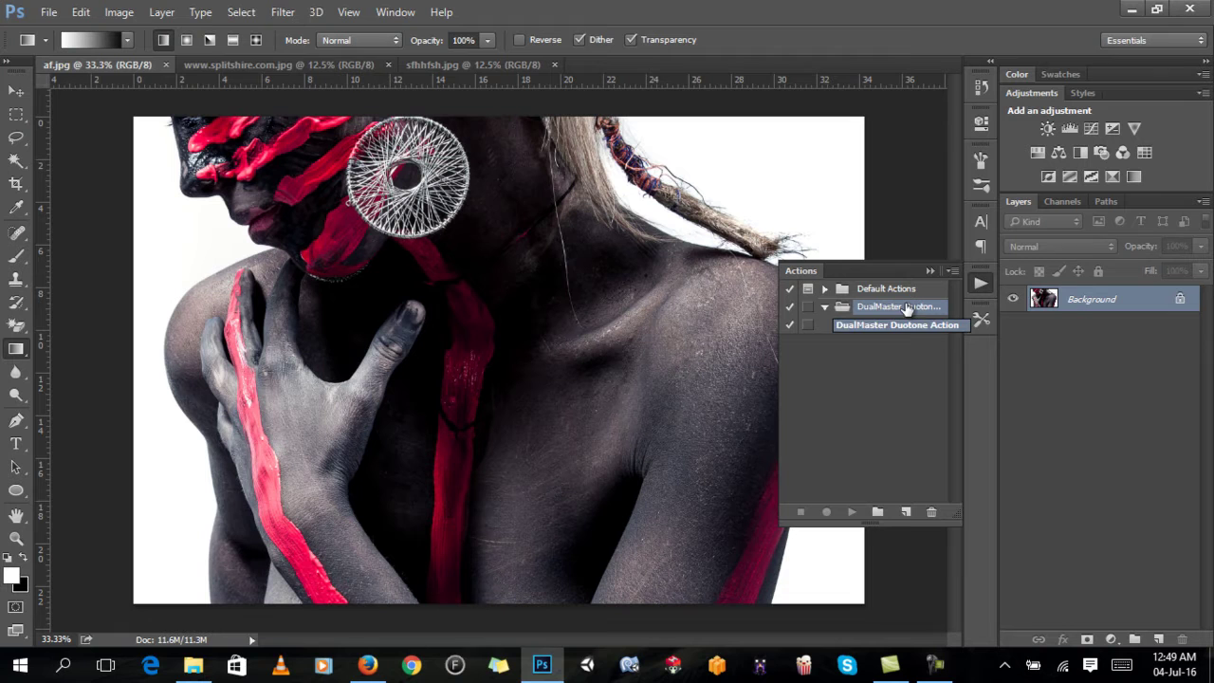
pyautogui.click(896, 325)
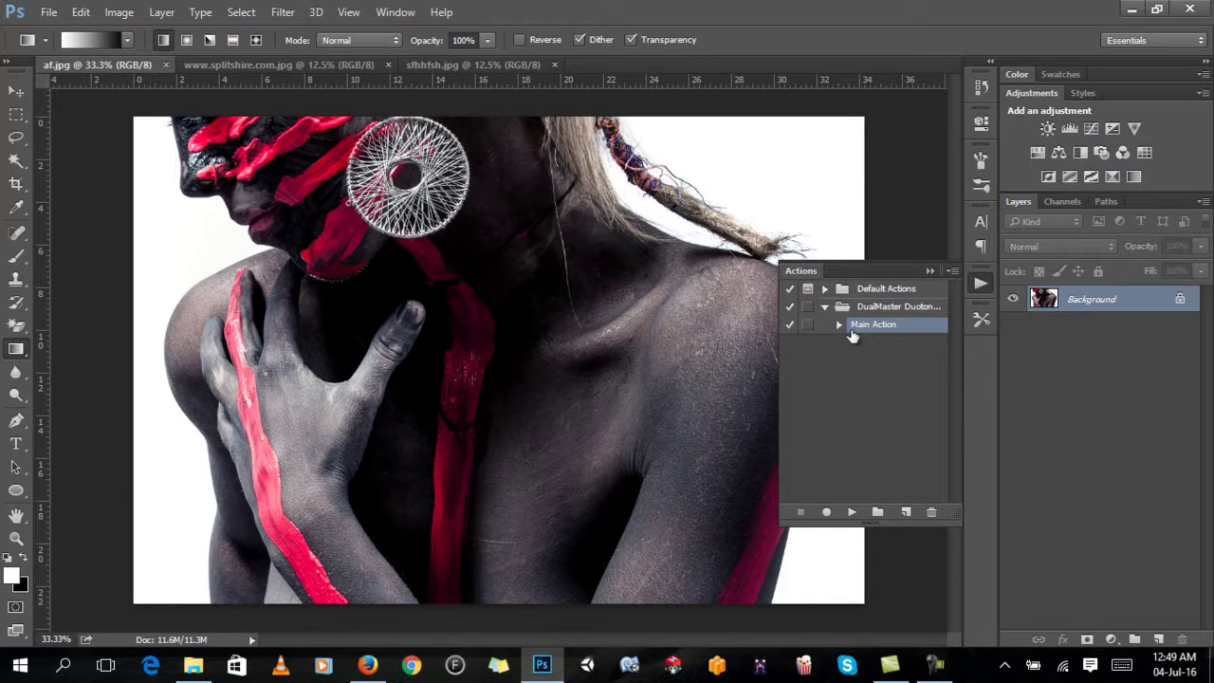
# Play Main Action on af.jpg, browse the Edit and Image menus, then select the Duotone Effect group.
pyautogui.click(852, 513)
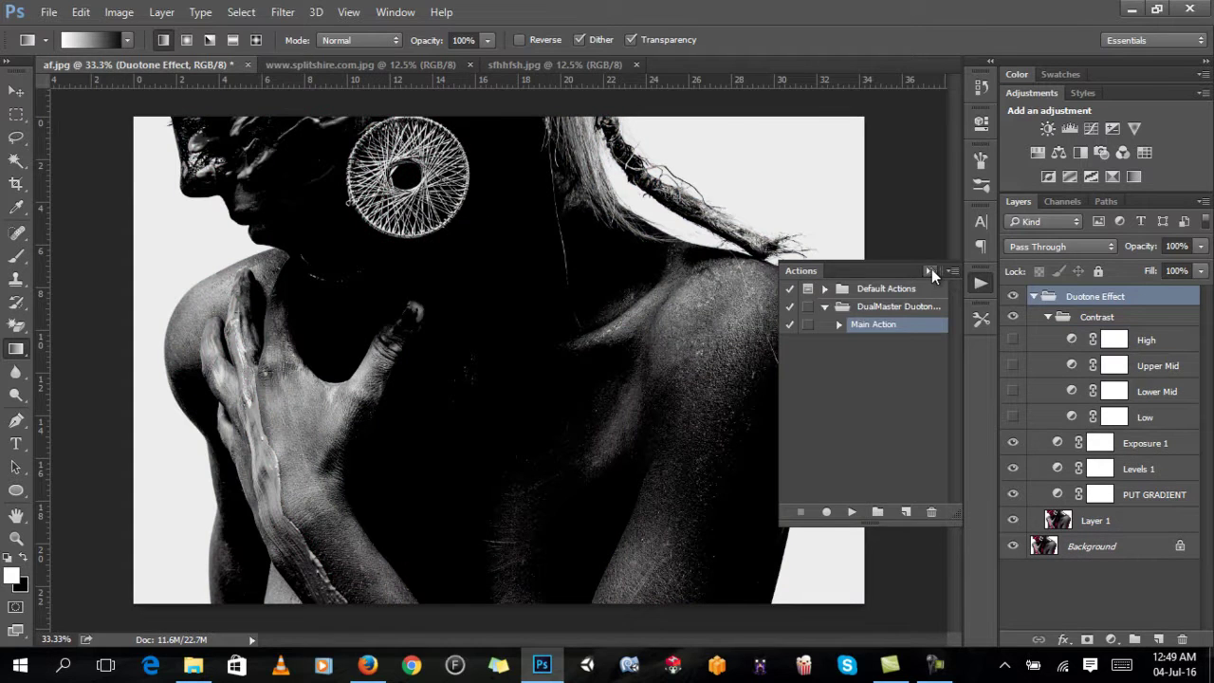
pyautogui.click(931, 271)
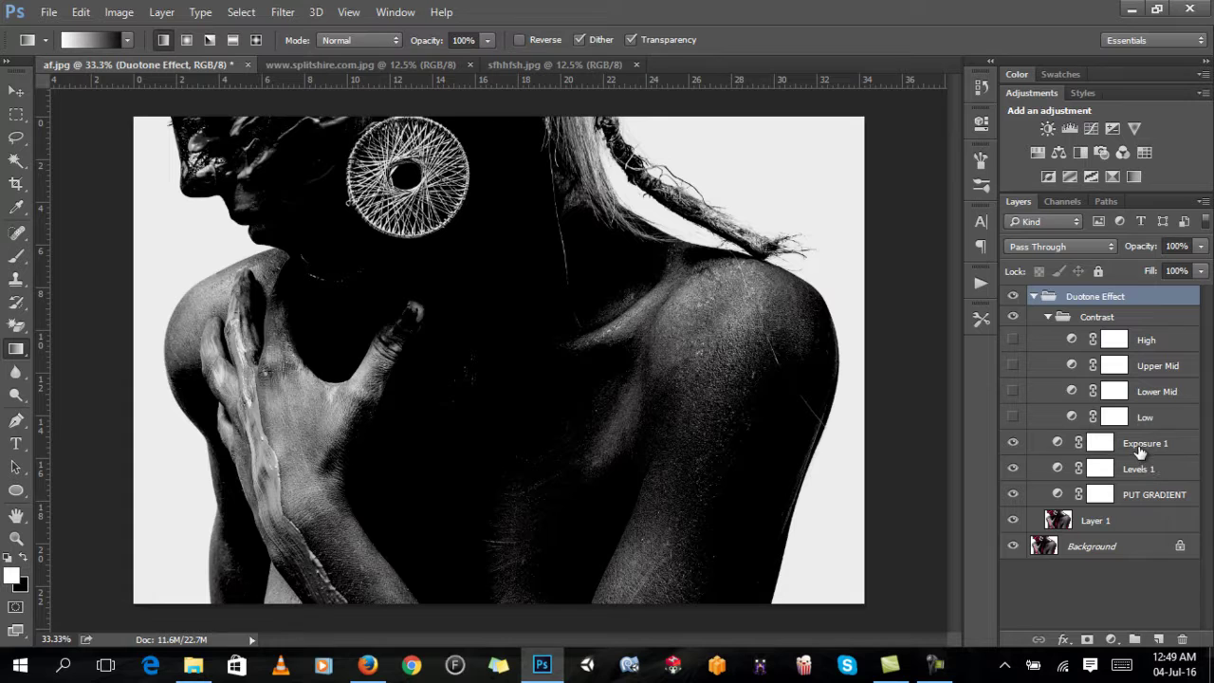
pyautogui.click(85, 13)
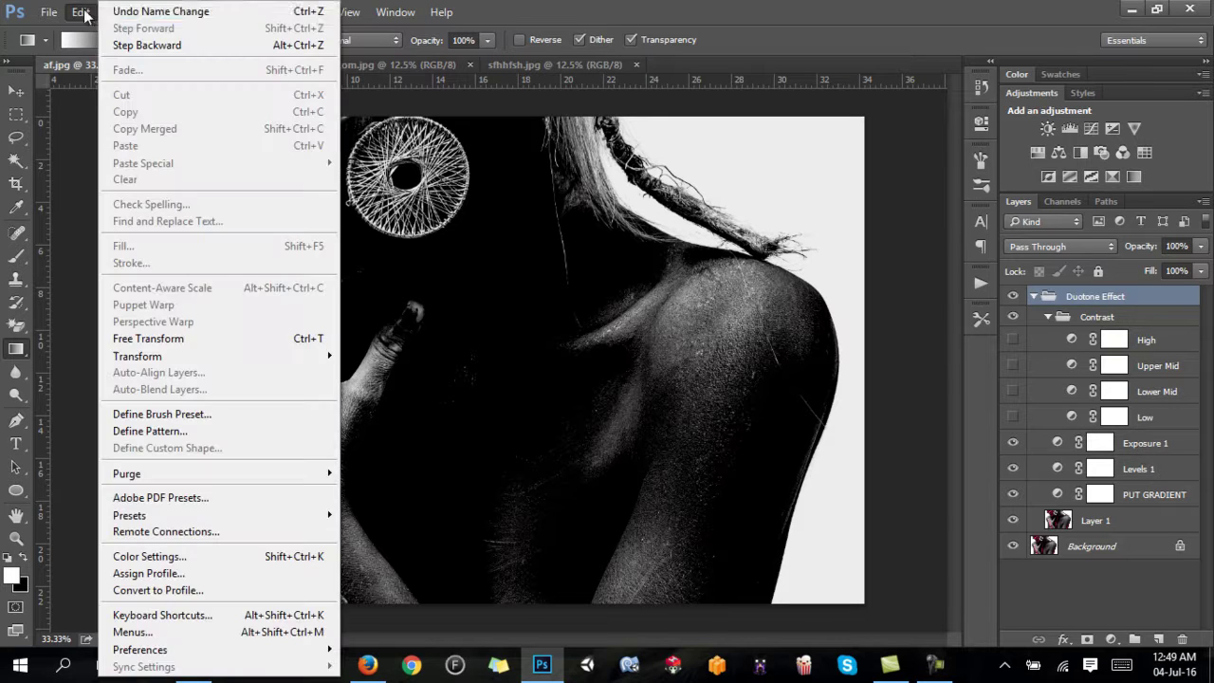
pyautogui.click(95, 11)
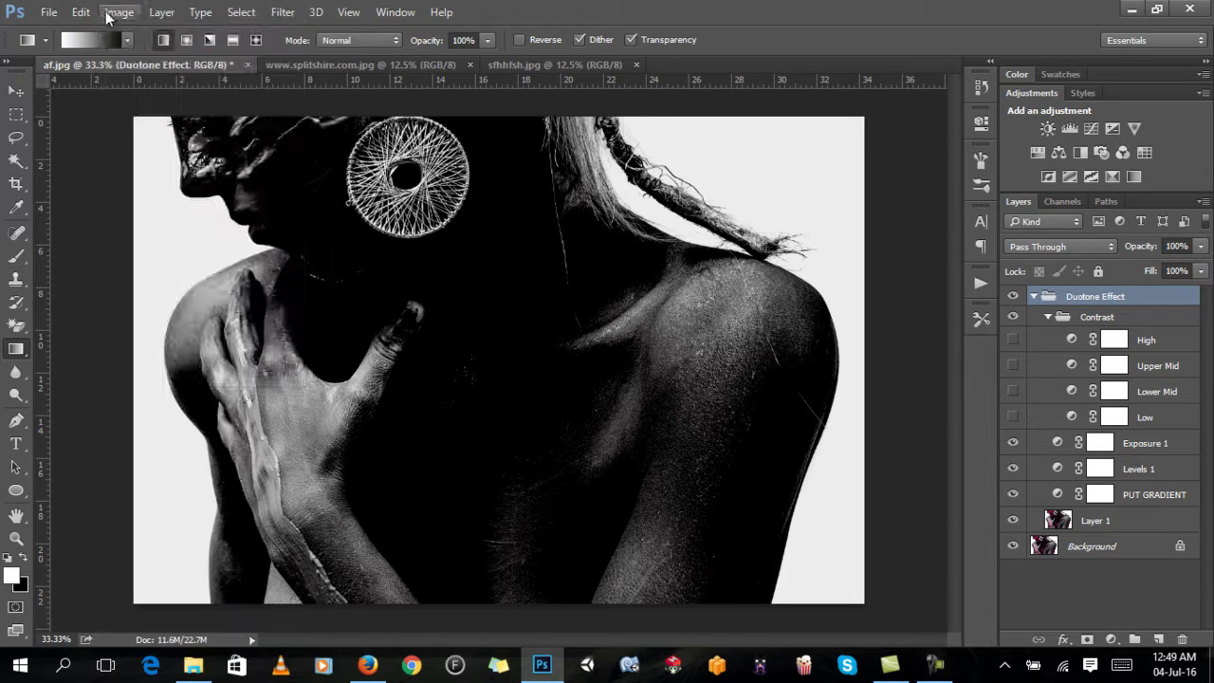
pyautogui.click(118, 11)
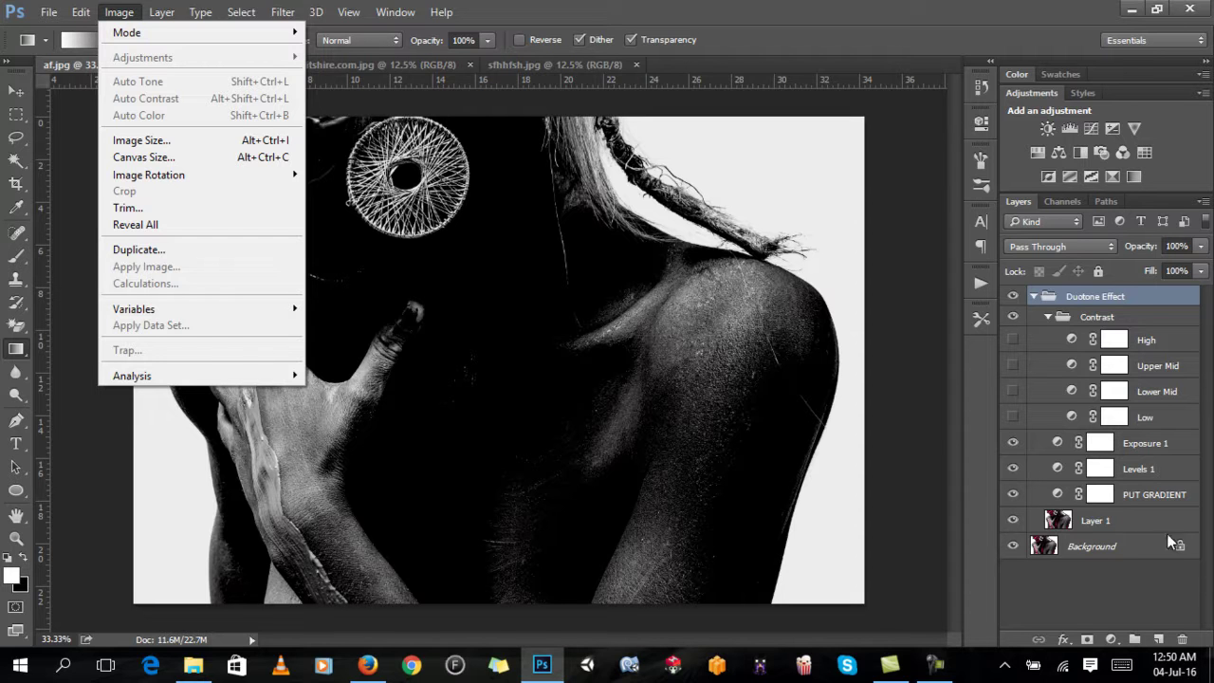
pyautogui.click(1120, 299)
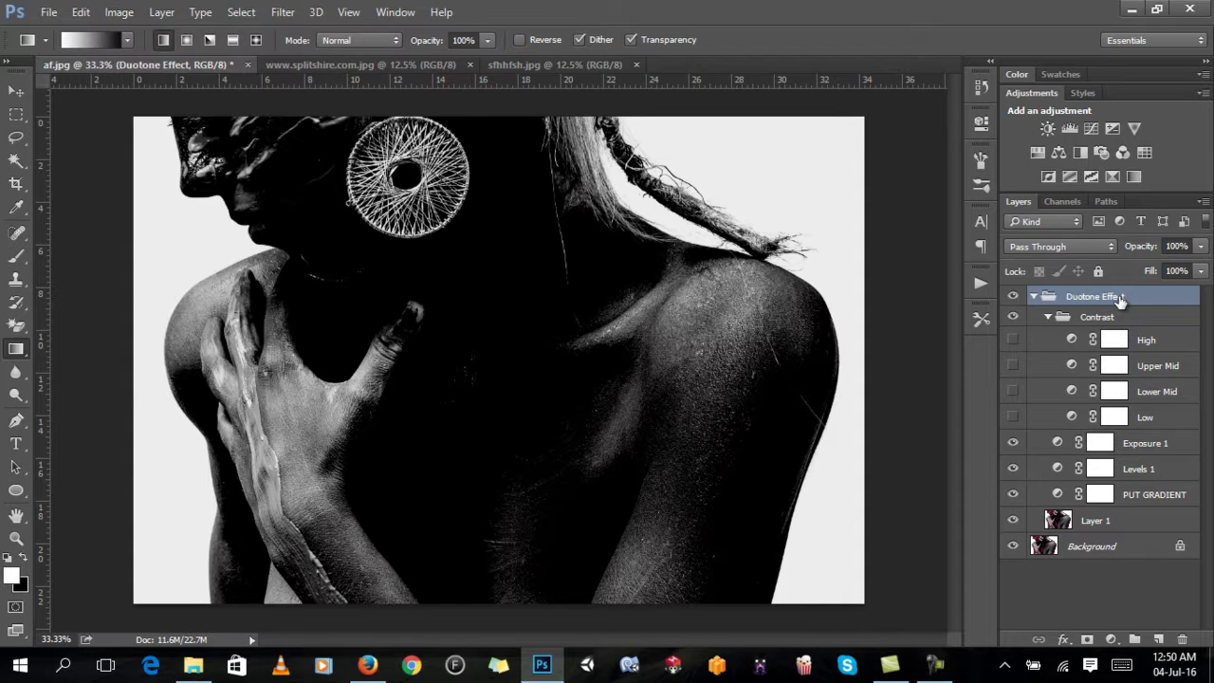
# Revert af.jpg to the original with F12 and replay Main Action.
pyautogui.press('F12')
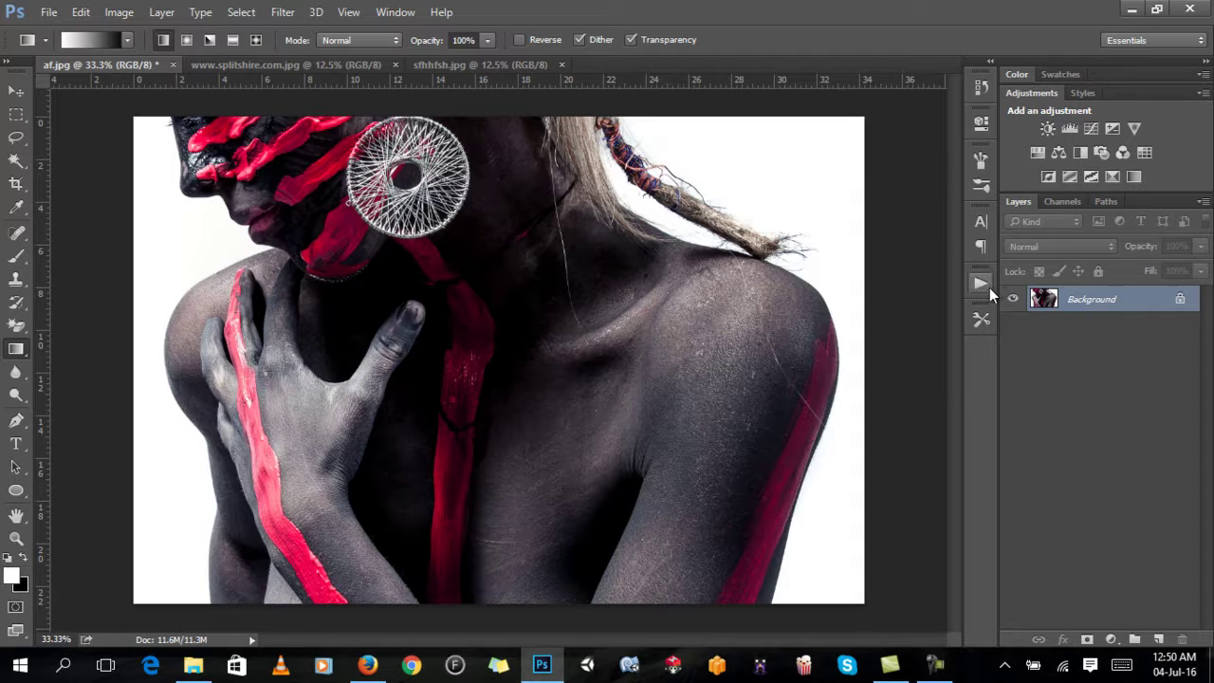
pyautogui.click(983, 283)
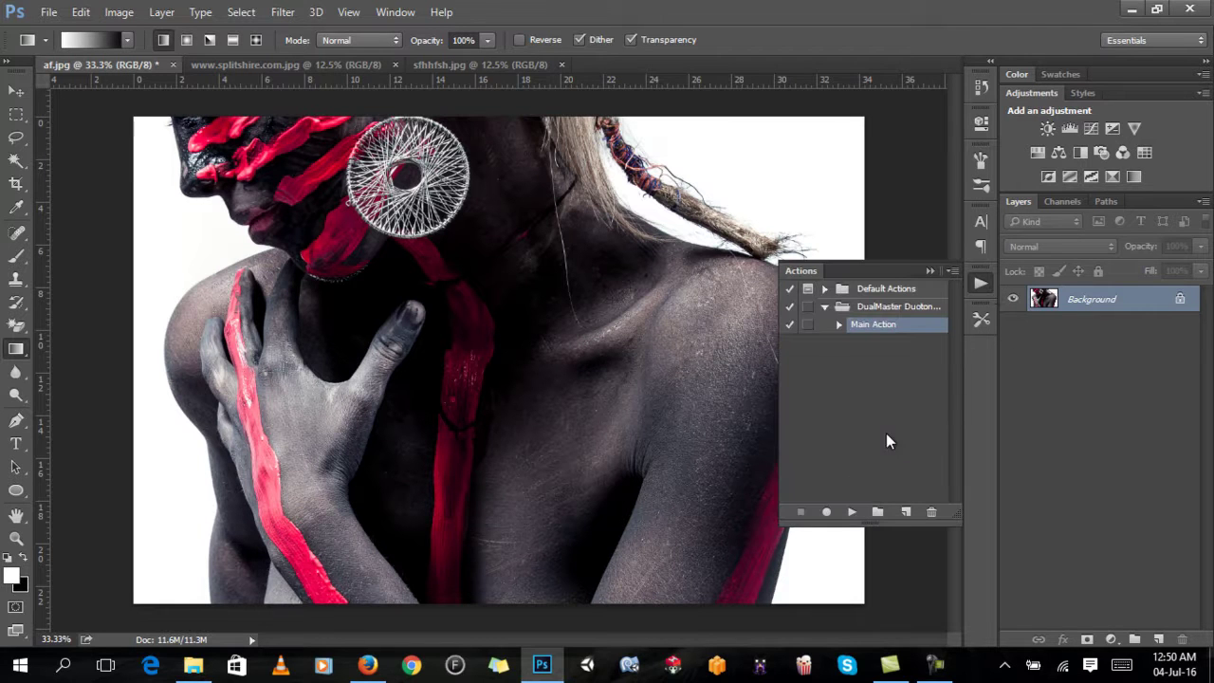
pyautogui.click(852, 511)
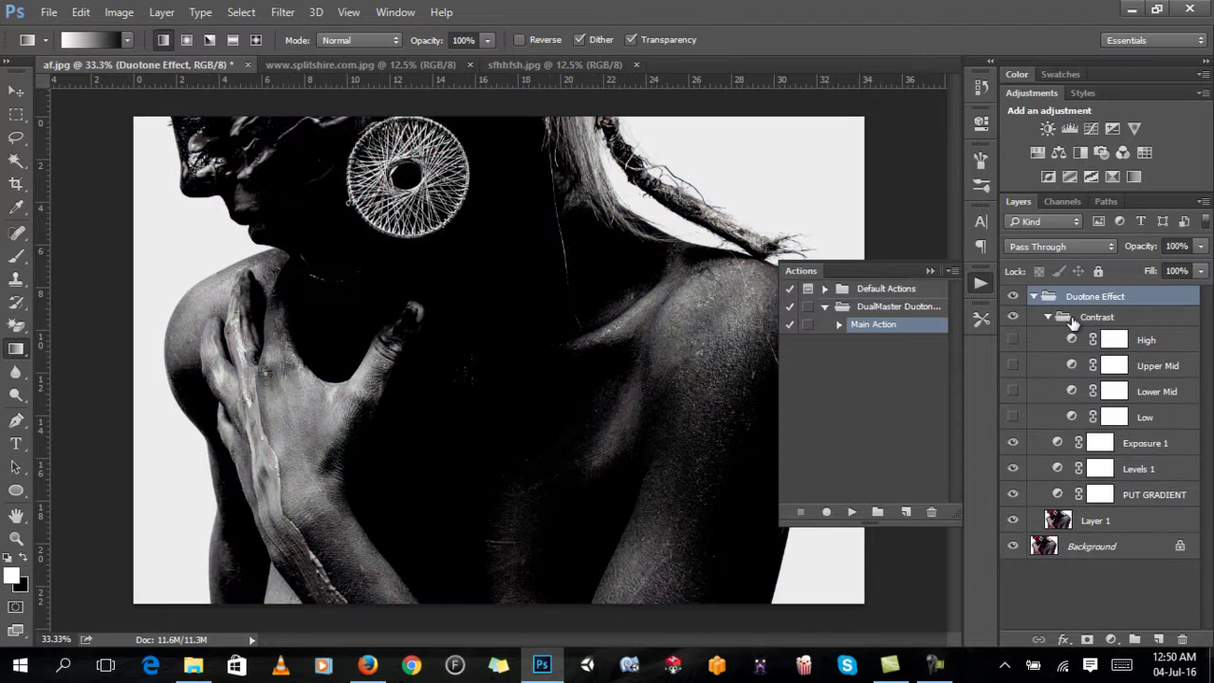
# Collapse and re-expand the Contrast group, then select the PUT GRADIENT layer.
pyautogui.click(1049, 317)
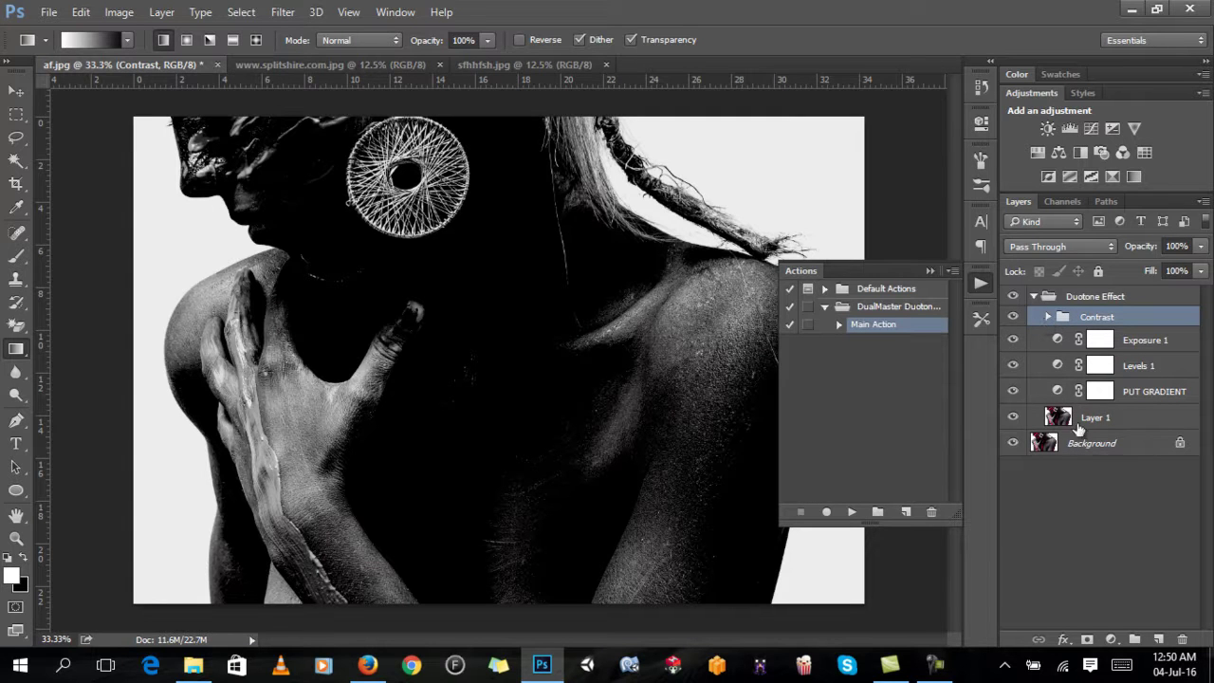
pyautogui.click(1048, 317)
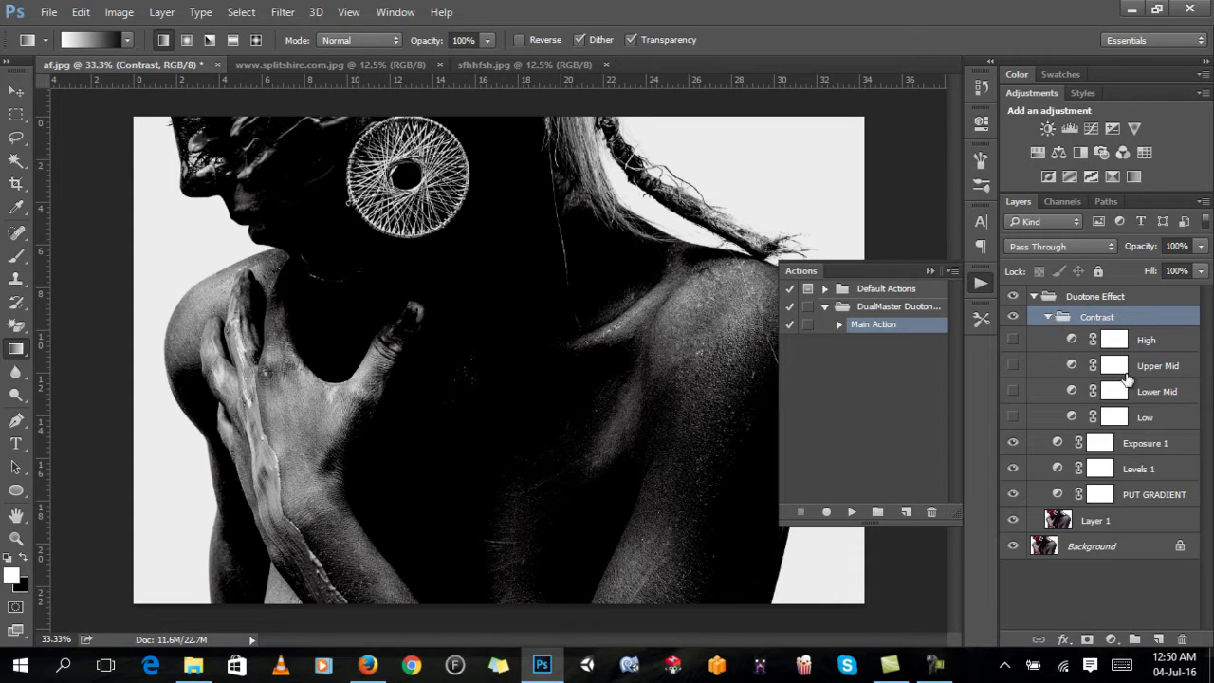
pyautogui.click(1155, 503)
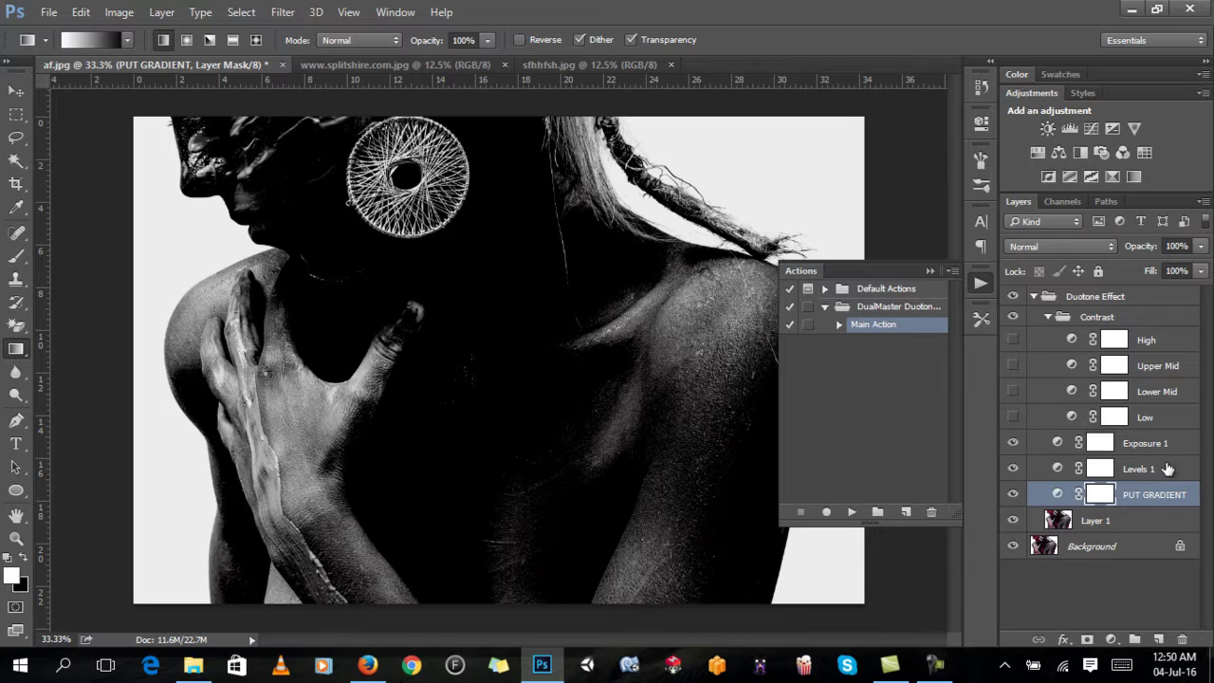
# Try the Pink vs Turquoise and Red vs white presets, then apply Indigo vs Violet to af.jpg's Gradient Map.
pyautogui.click(978, 127)
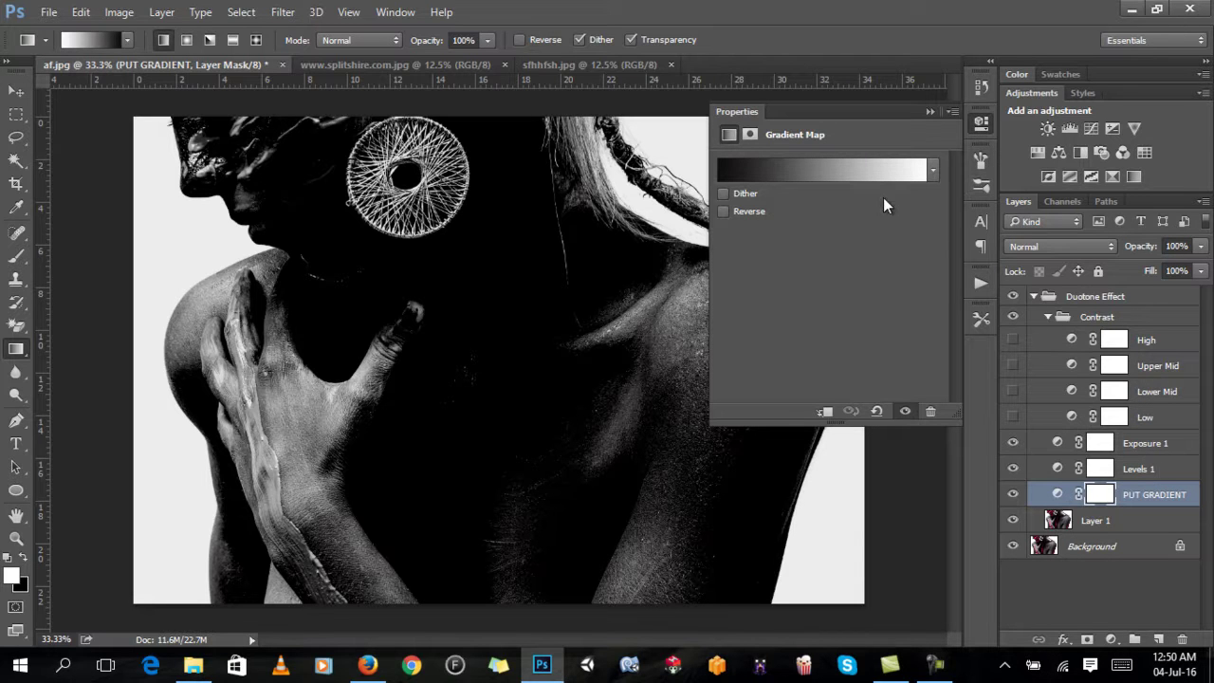
pyautogui.click(834, 169)
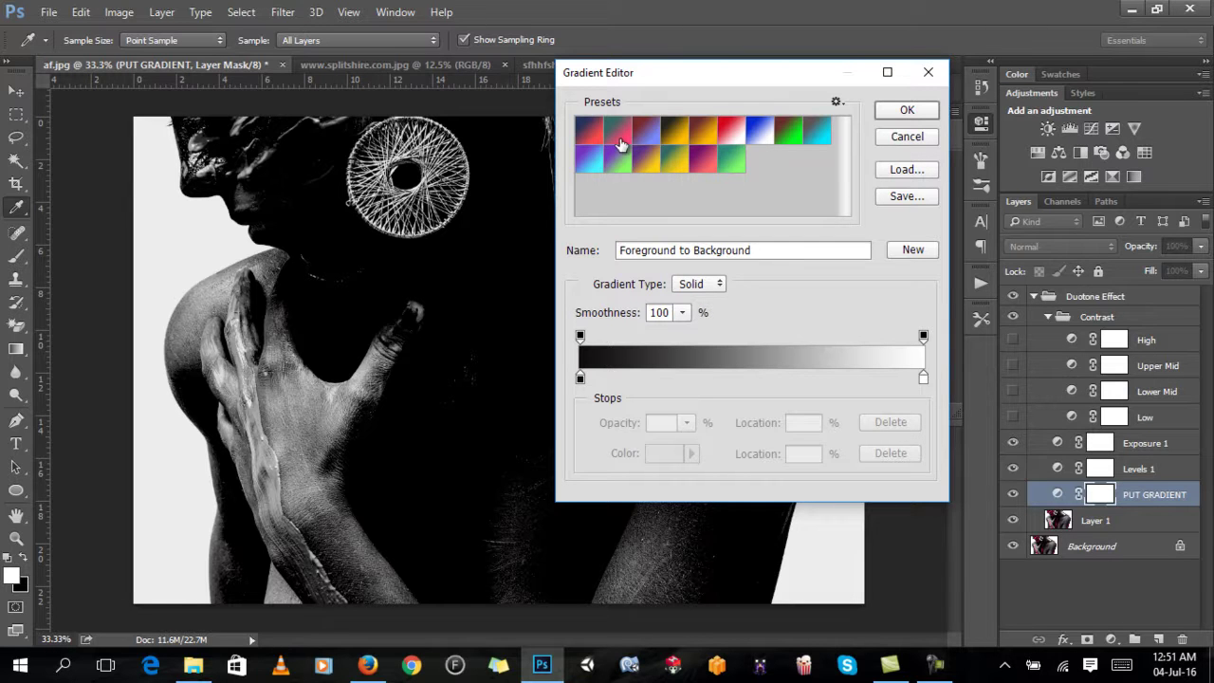
pyautogui.click(620, 140)
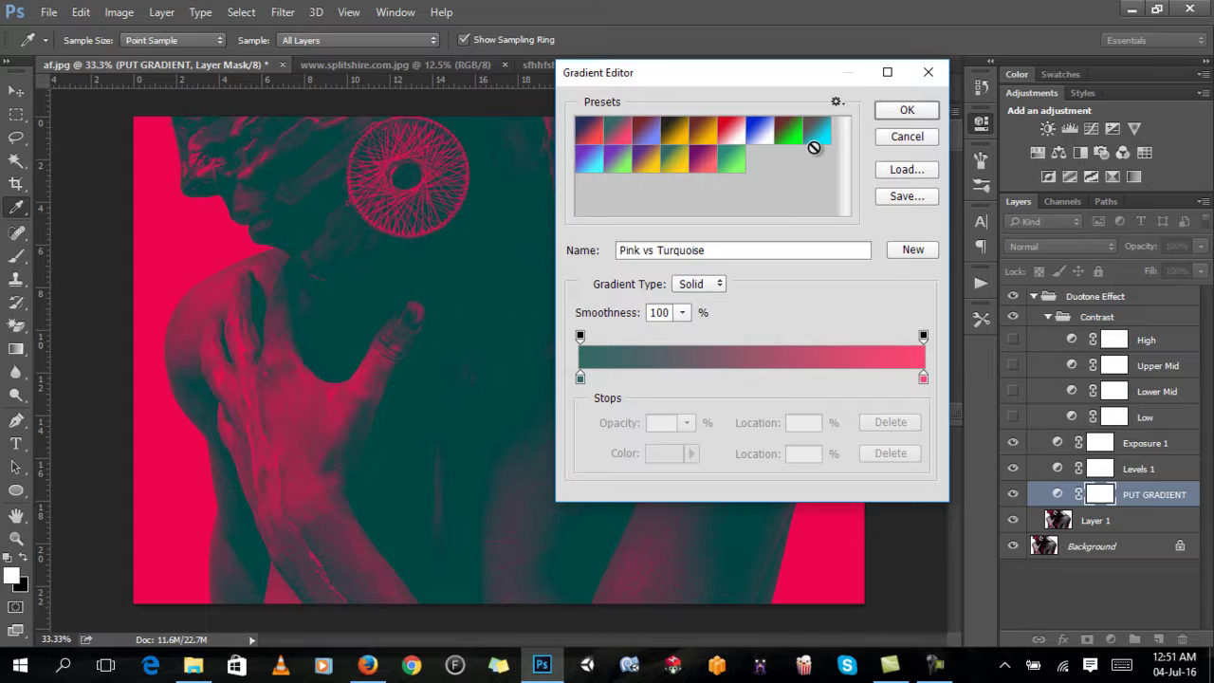
pyautogui.click(818, 131)
pyautogui.click(732, 131)
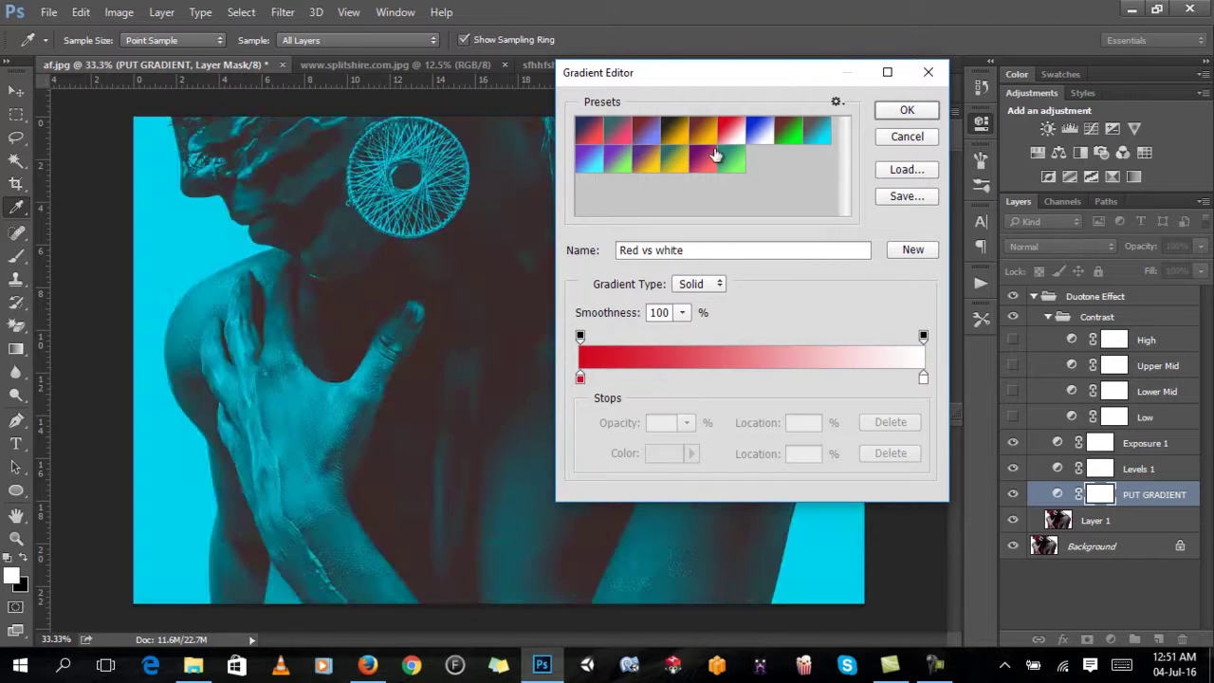
pyautogui.click(587, 163)
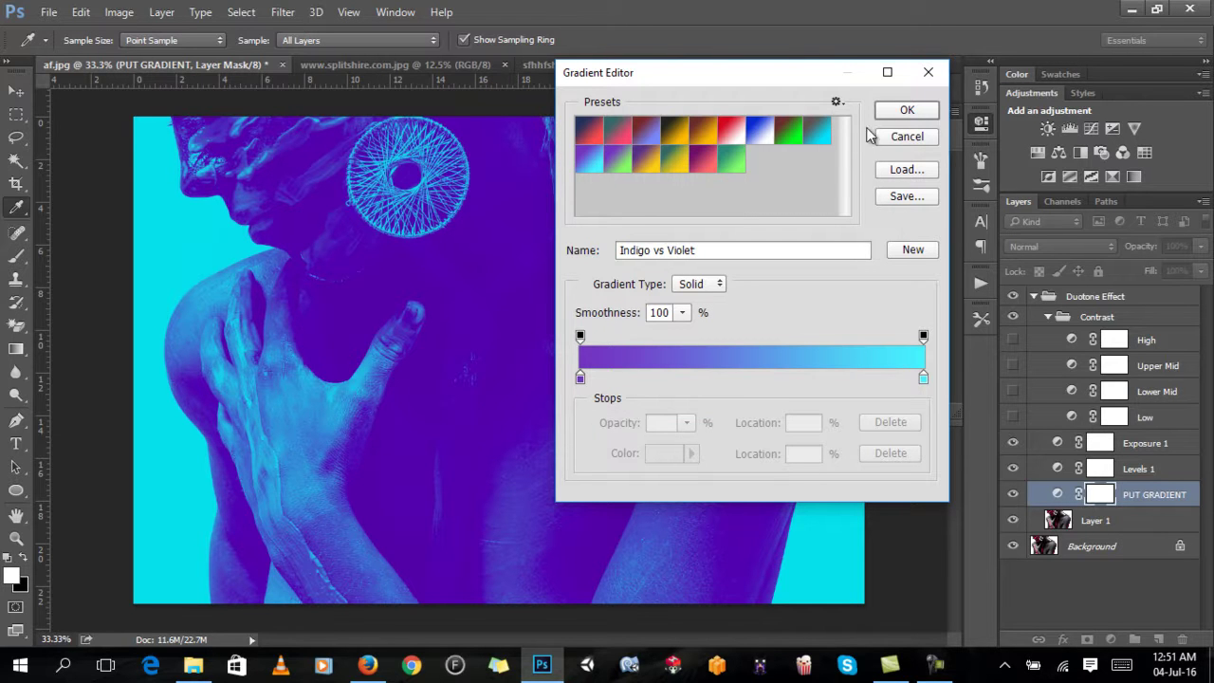
pyautogui.click(907, 112)
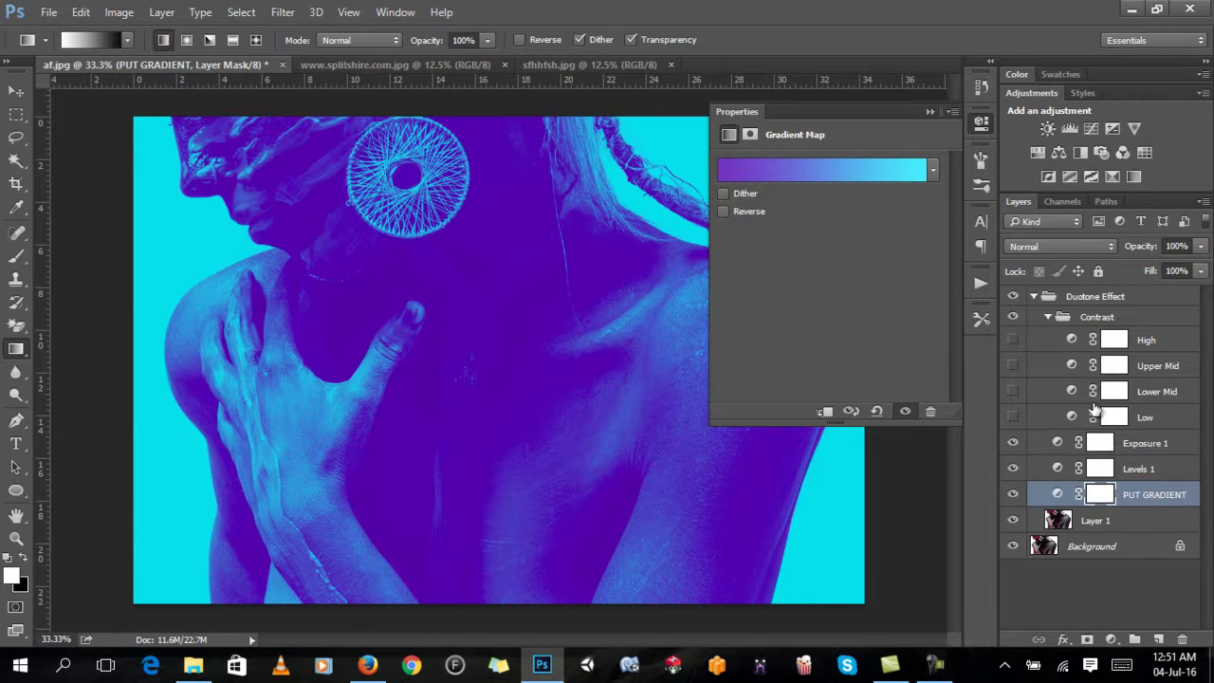
# In the Contrast group, test Upper Mid, then leave only the Low contrast layer on.
pyautogui.click(1143, 319)
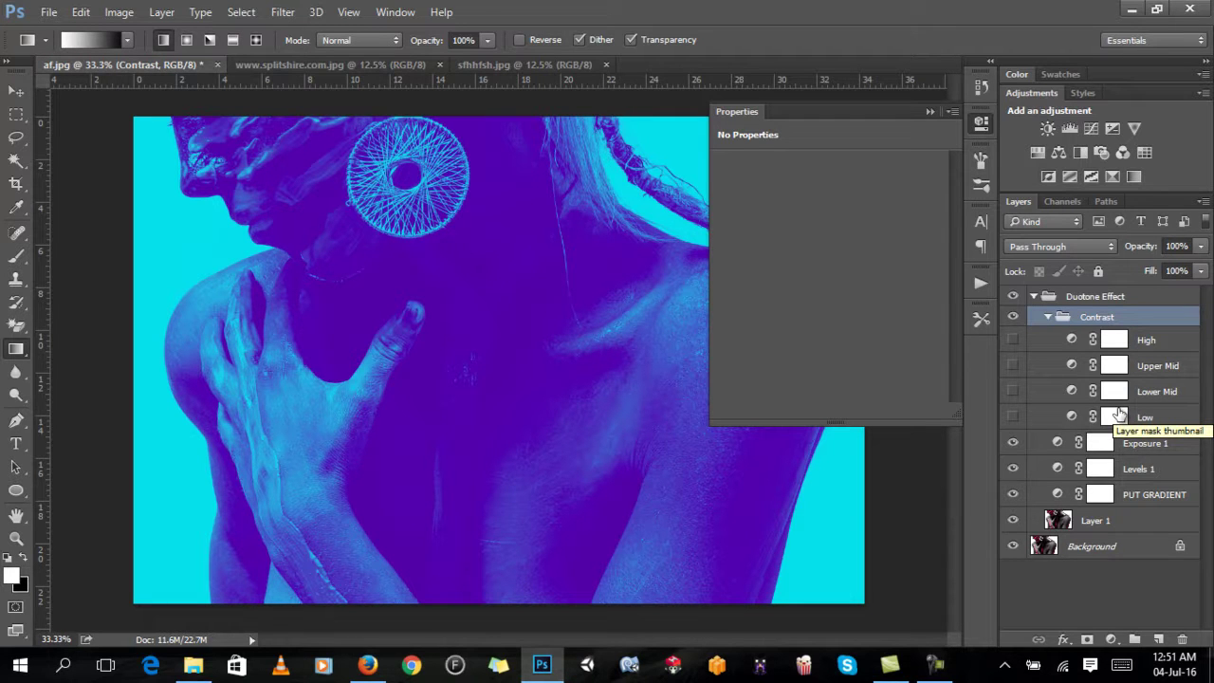
pyautogui.click(1013, 366)
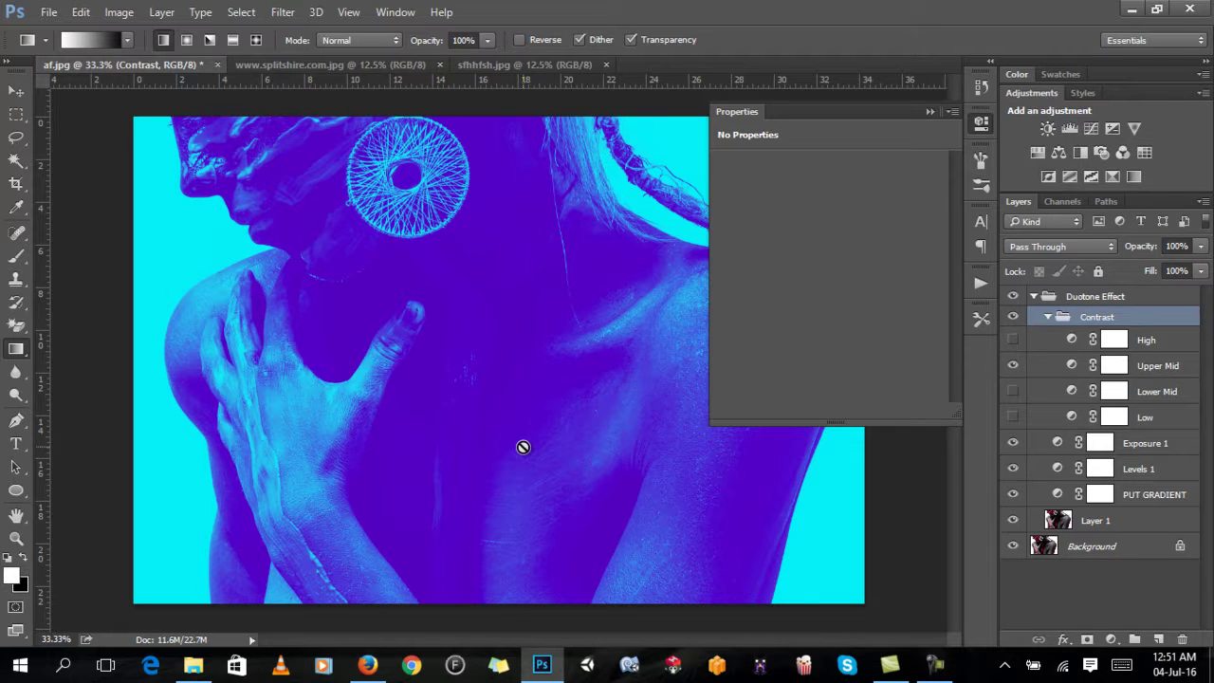
pyautogui.click(931, 112)
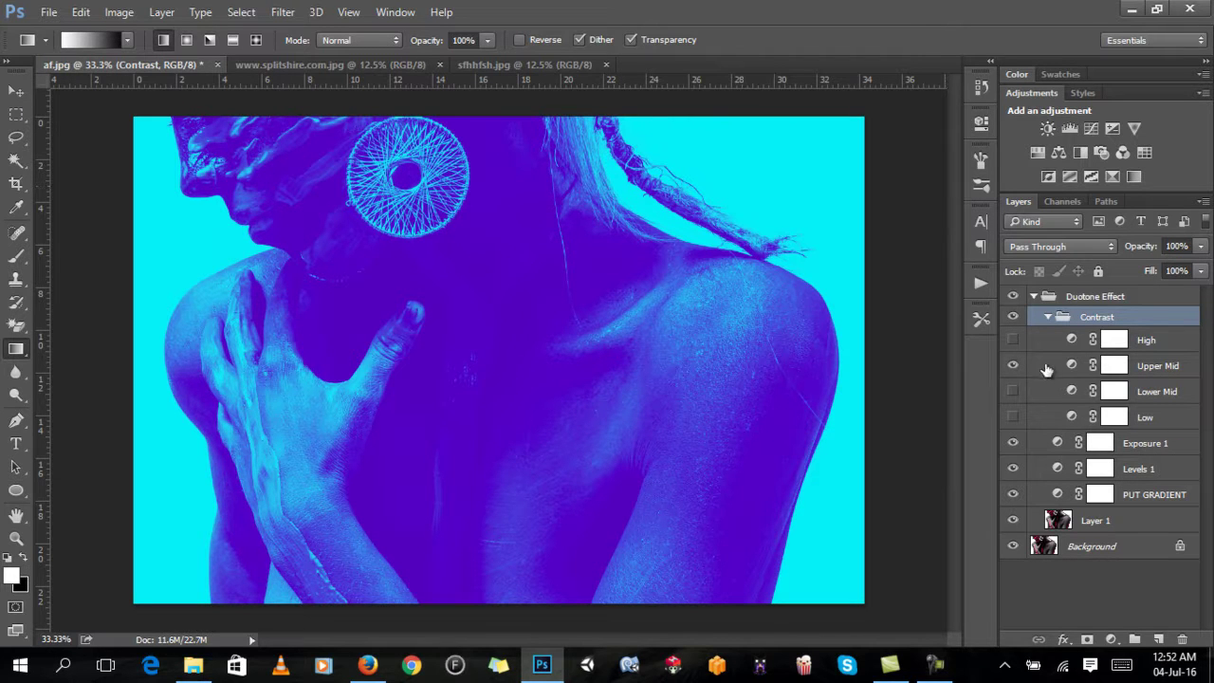
pyautogui.click(1013, 366)
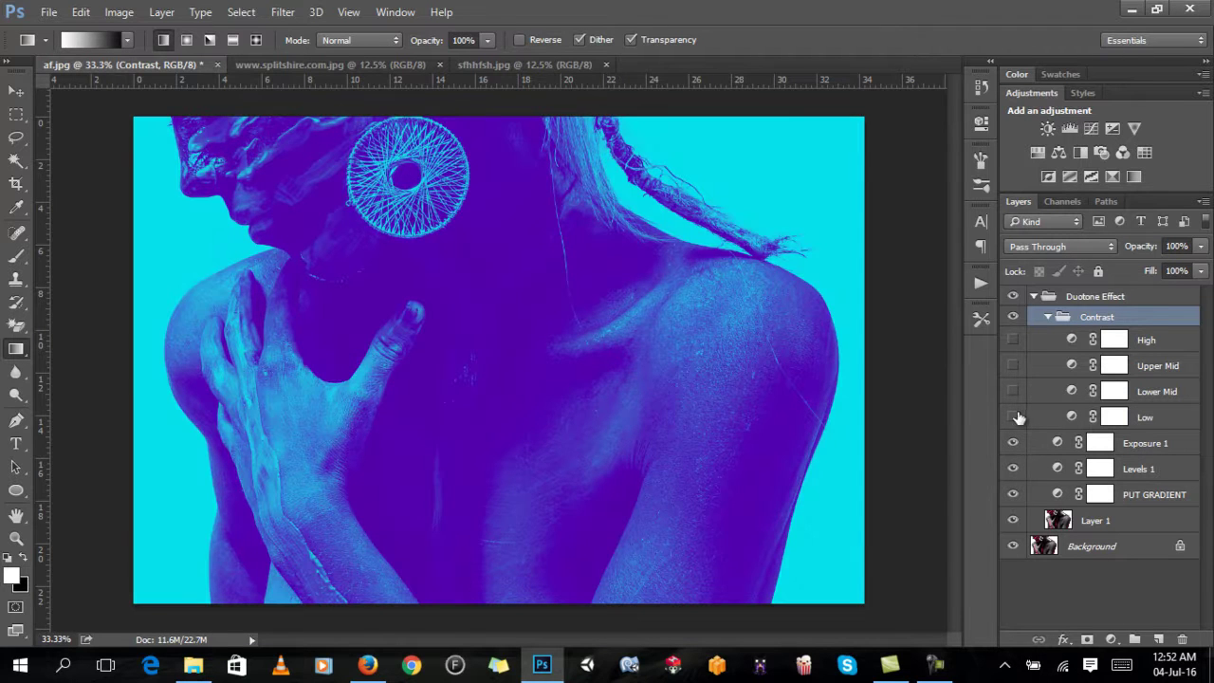
pyautogui.click(1013, 416)
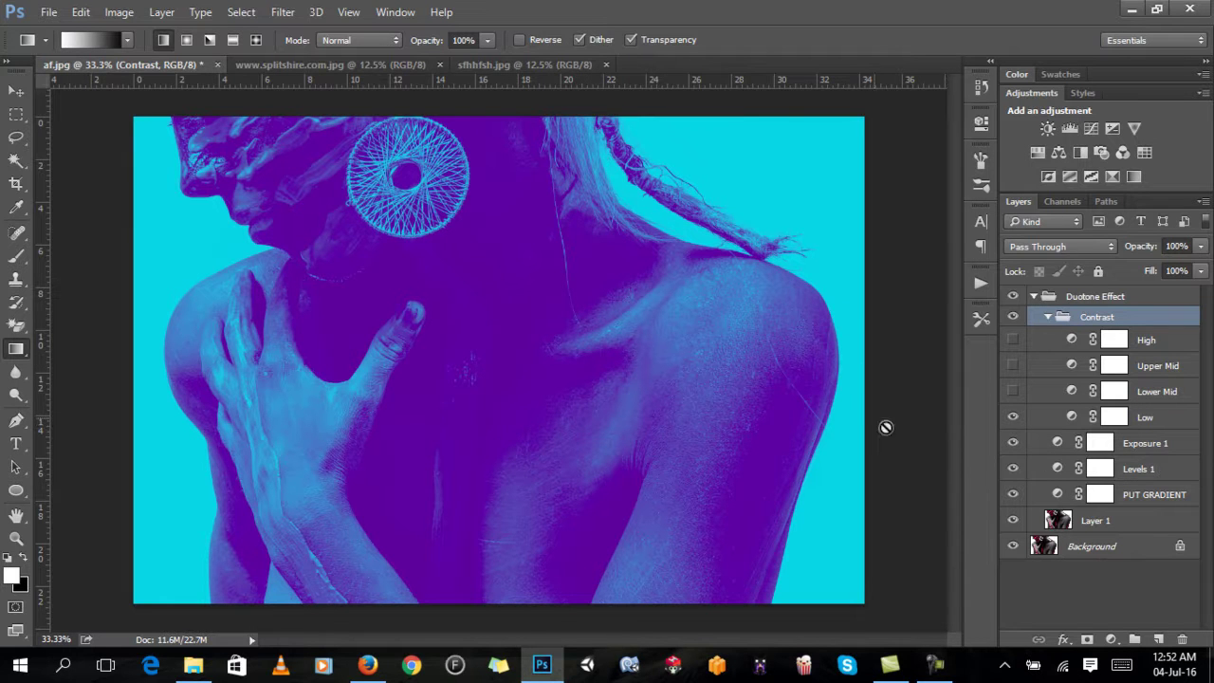
# Turn the Low contrast layer back off and browse the Edit and Image menus.
pyautogui.click(1011, 416)
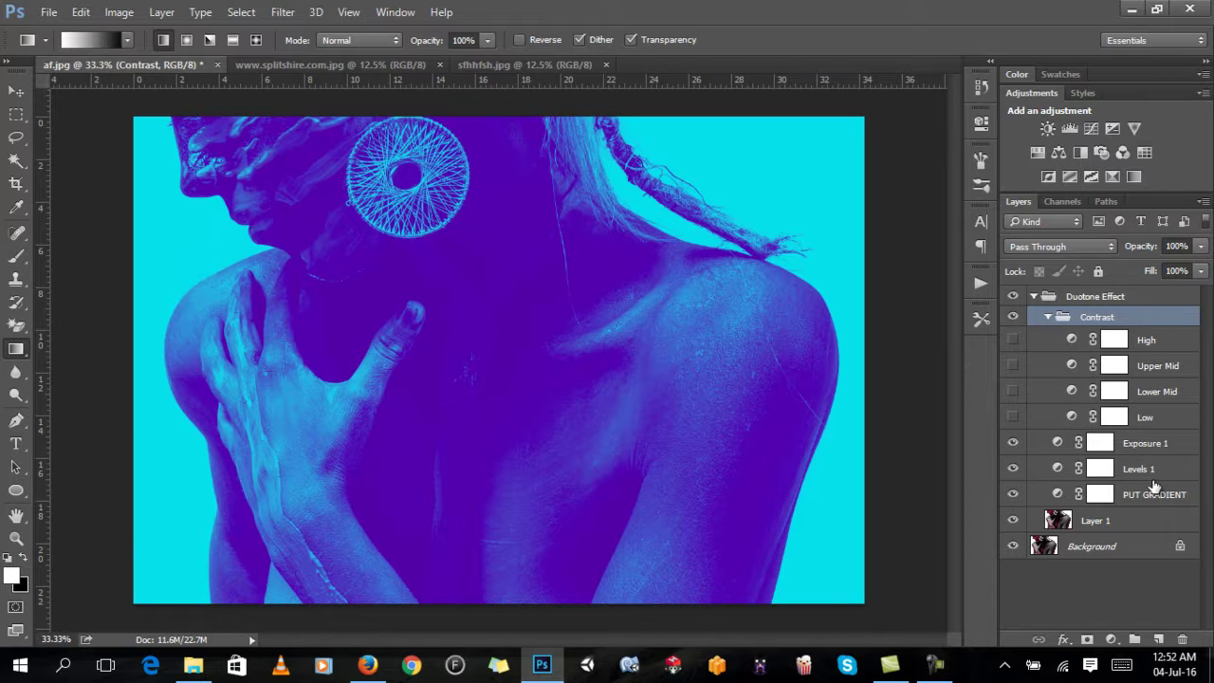
pyautogui.click(81, 12)
pyautogui.click(84, 11)
pyautogui.click(118, 11)
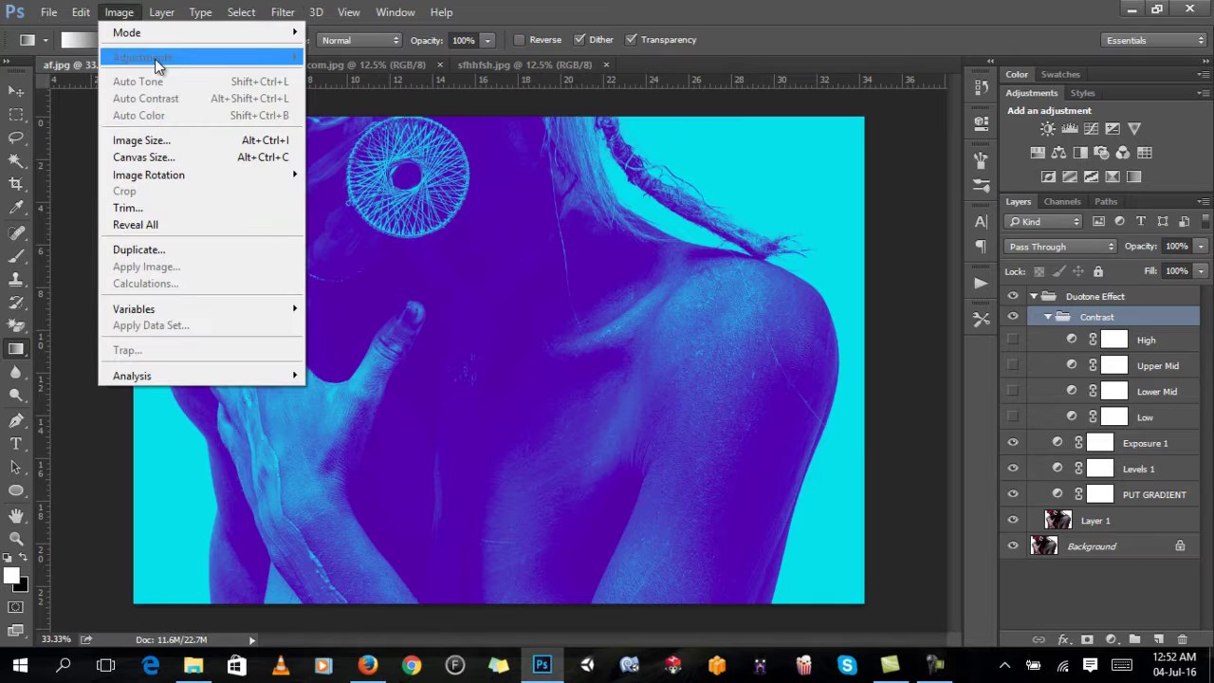
pyautogui.click(847, 8)
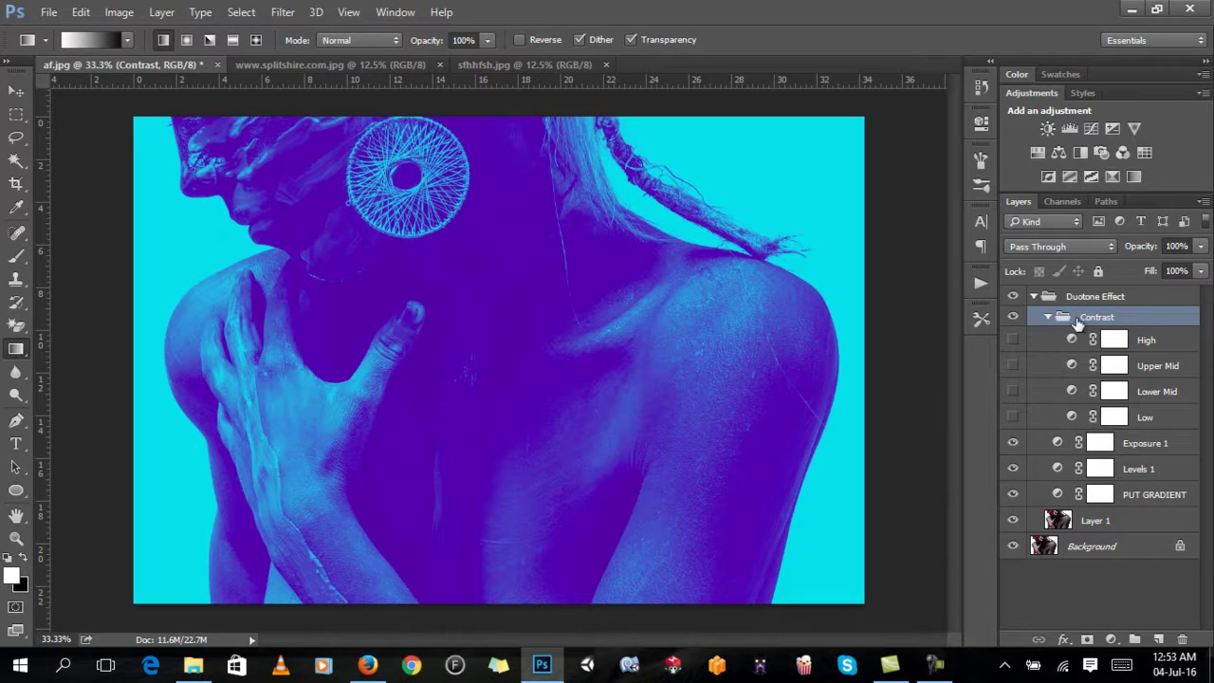
# Delete the Duotone Effect group from af.jpg and start closing the photo.
pyautogui.click(1093, 297)
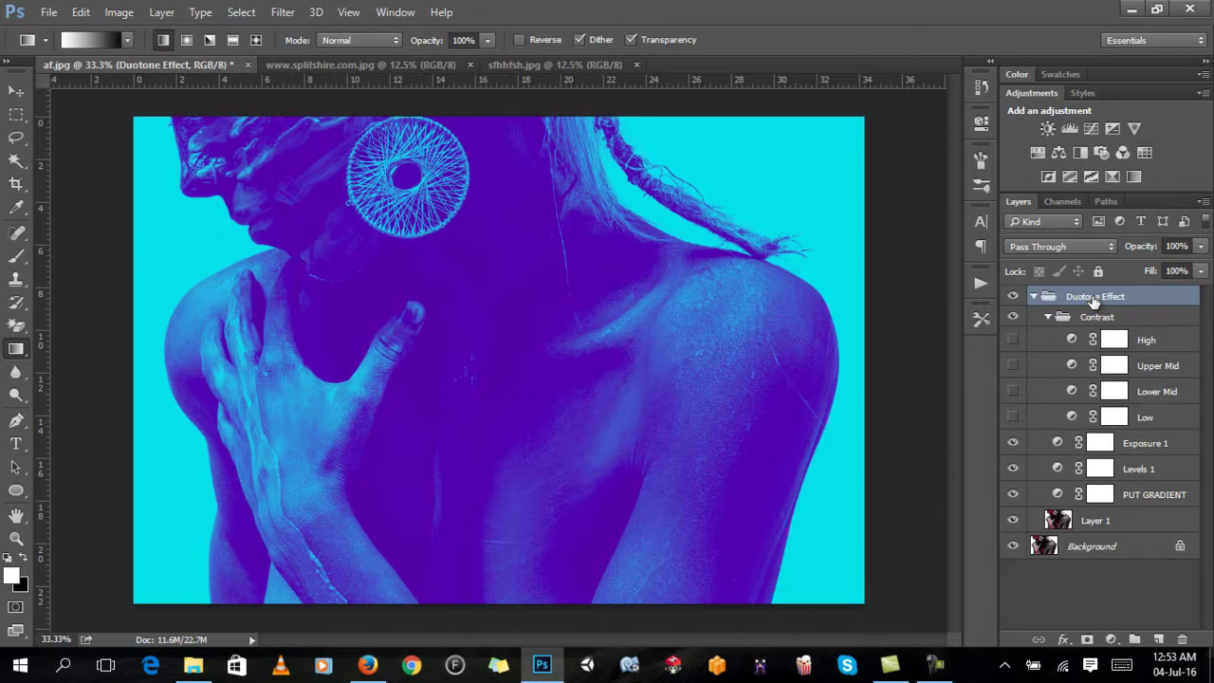
pyautogui.press('Delete')
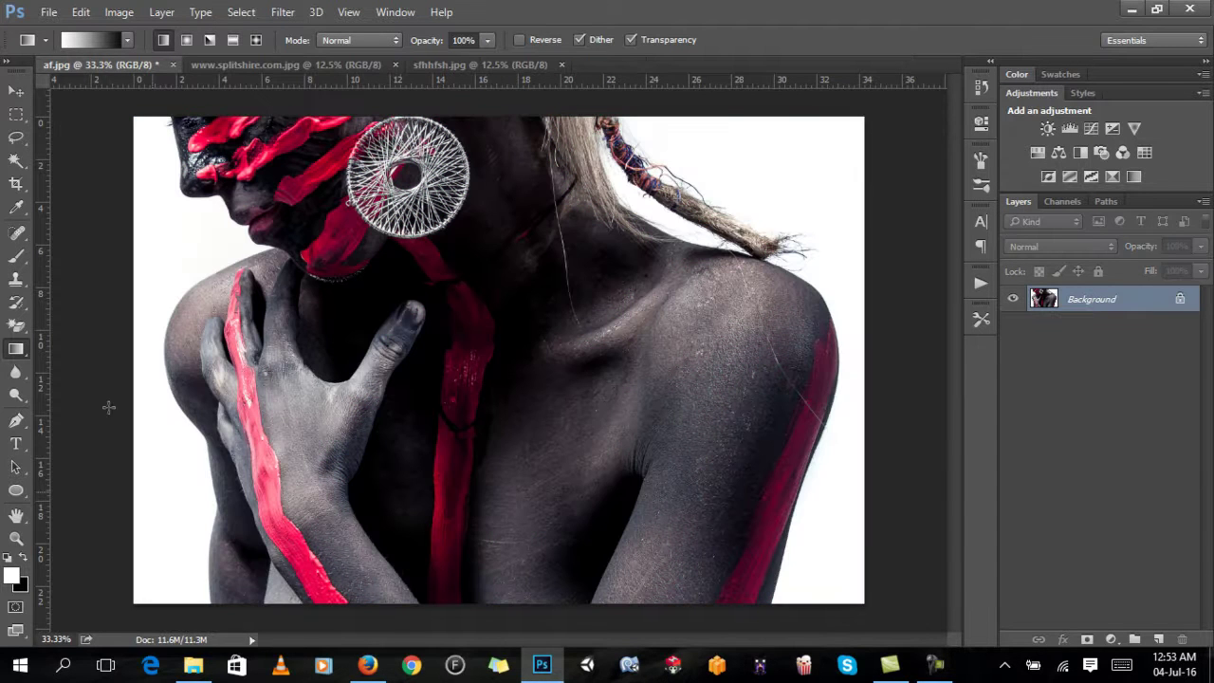
pyautogui.click(173, 65)
# Close af.jpg unsaved, run Main Action on sfhhfsh.jpg, show the Low layer and select PUT GRADIENT.
pyautogui.click(610, 264)
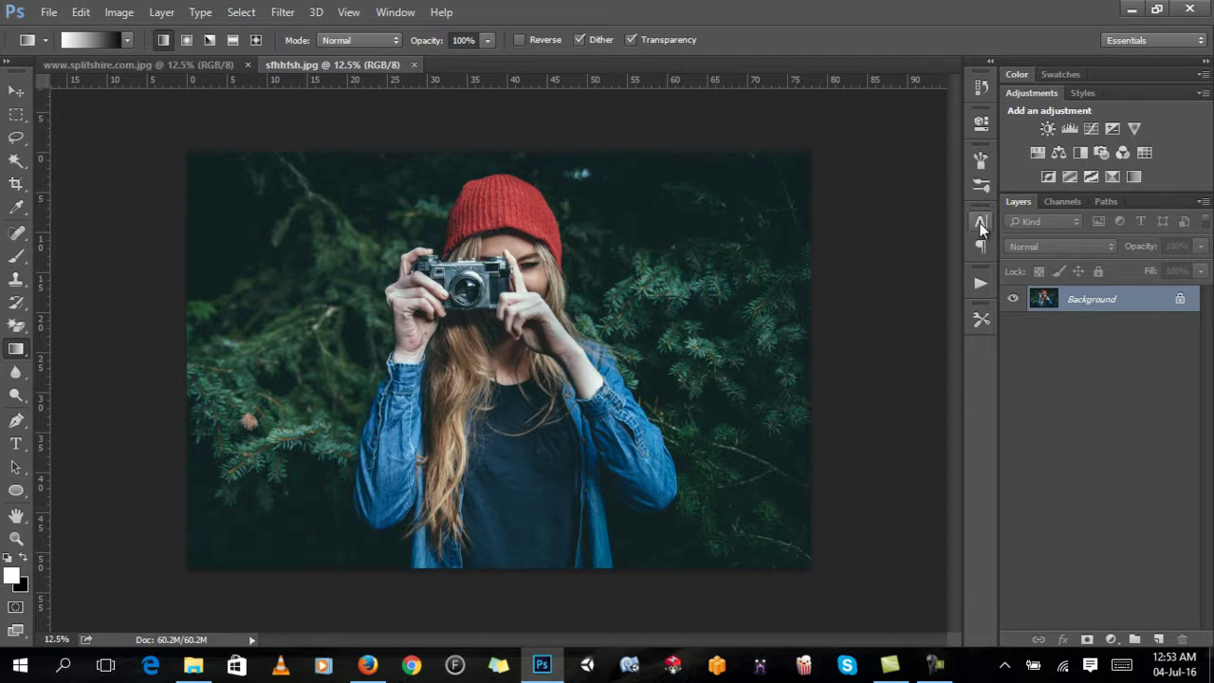
pyautogui.click(981, 283)
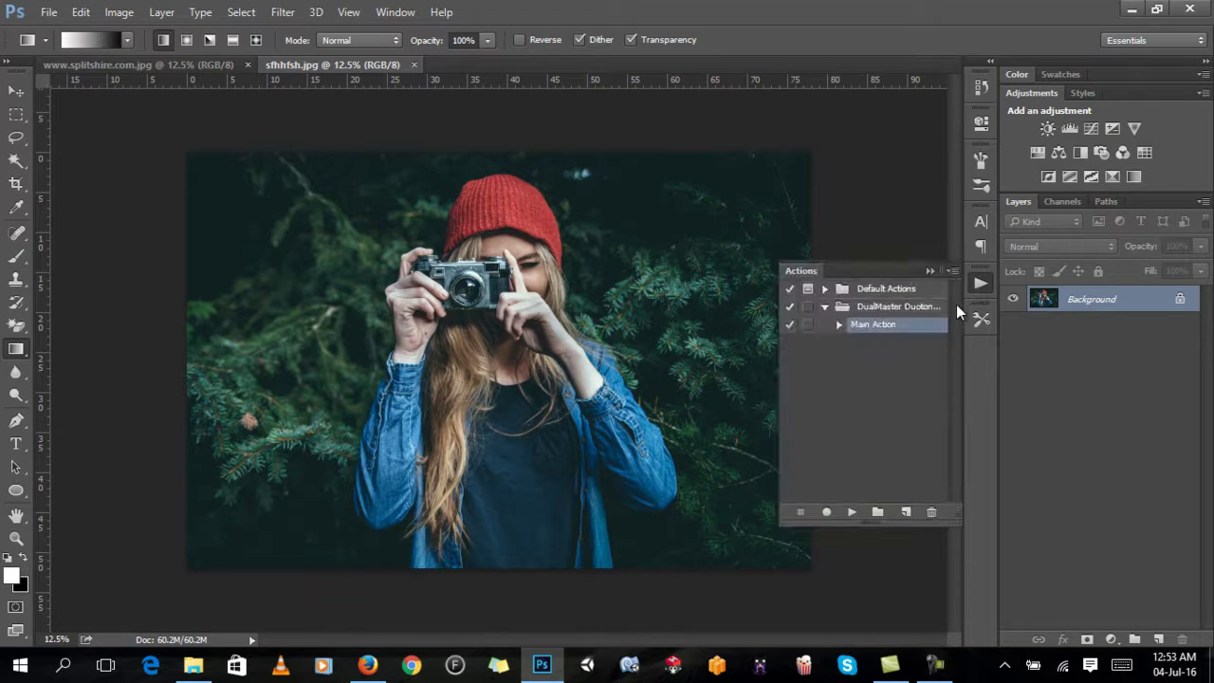
pyautogui.click(852, 511)
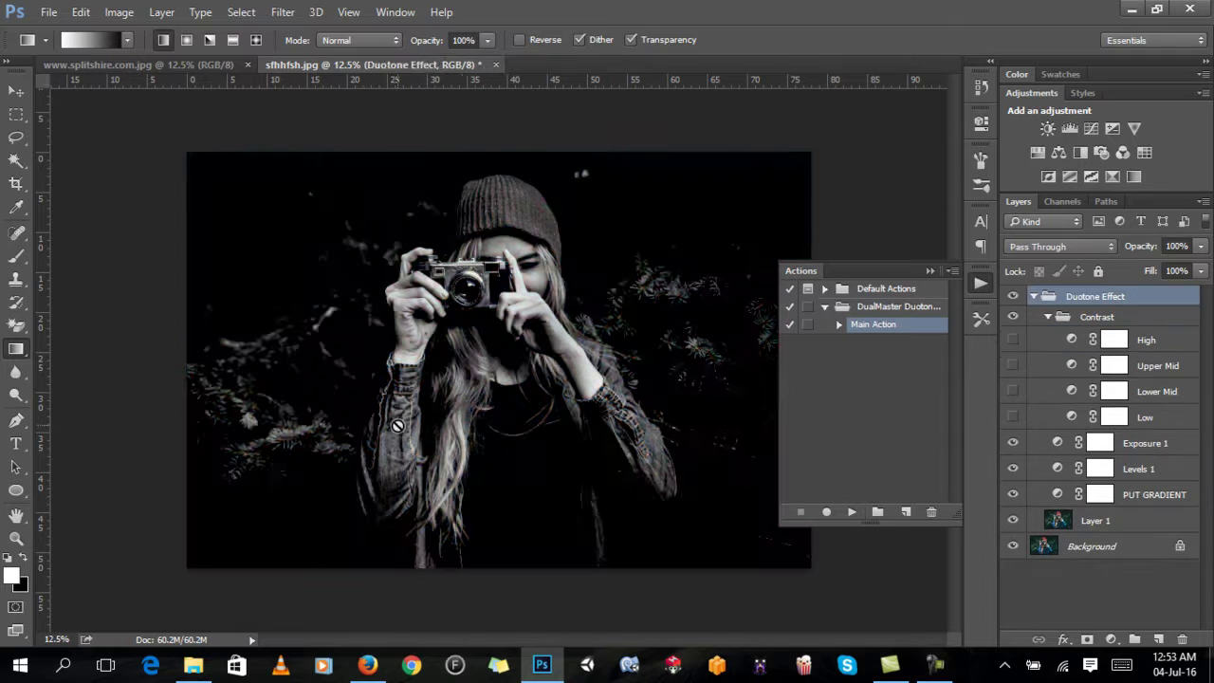
pyautogui.click(1012, 417)
pyautogui.click(1185, 495)
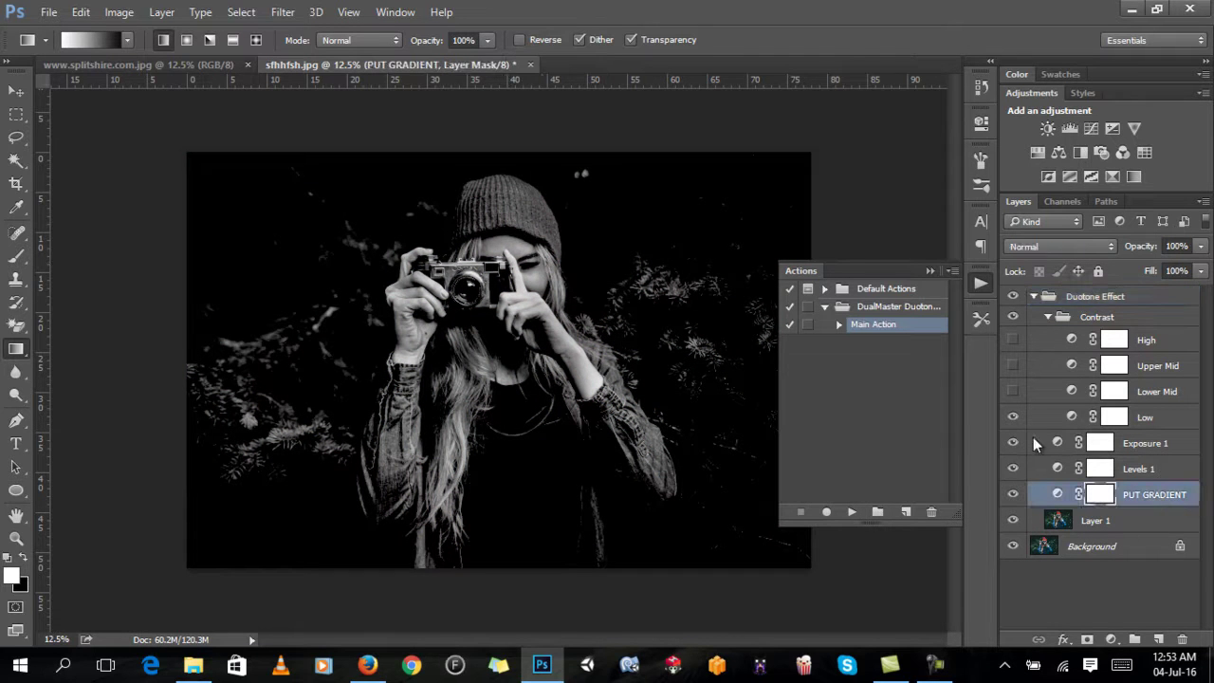
# Preview Indigo vs grey, Indigo vs Violet, Light Blue vs Dark red and Yellow vs Green gradient presets.
pyautogui.click(980, 121)
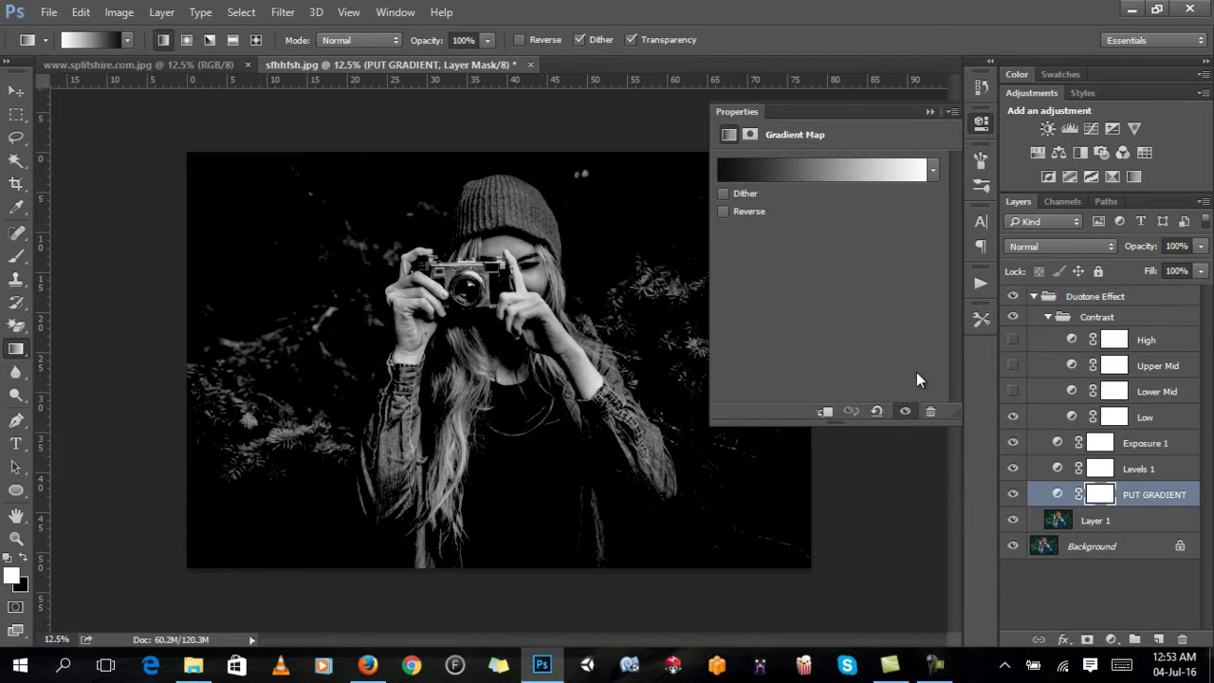
pyautogui.click(845, 175)
pyautogui.click(814, 130)
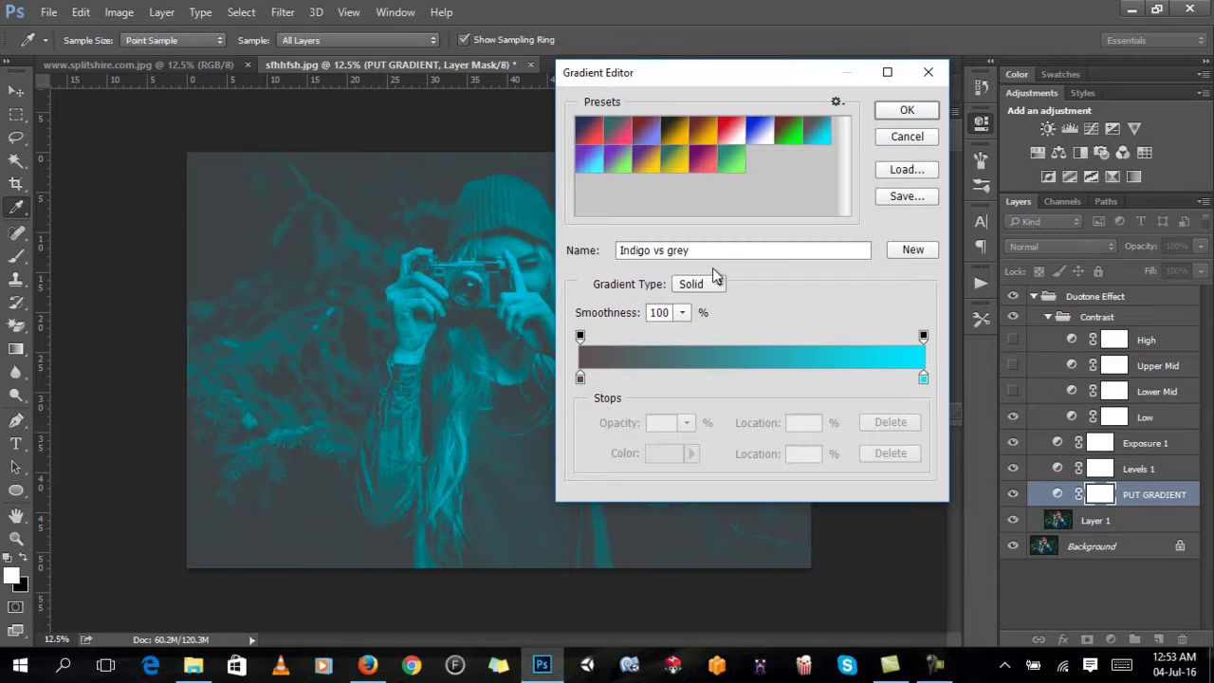
pyautogui.click(599, 161)
pyautogui.click(641, 159)
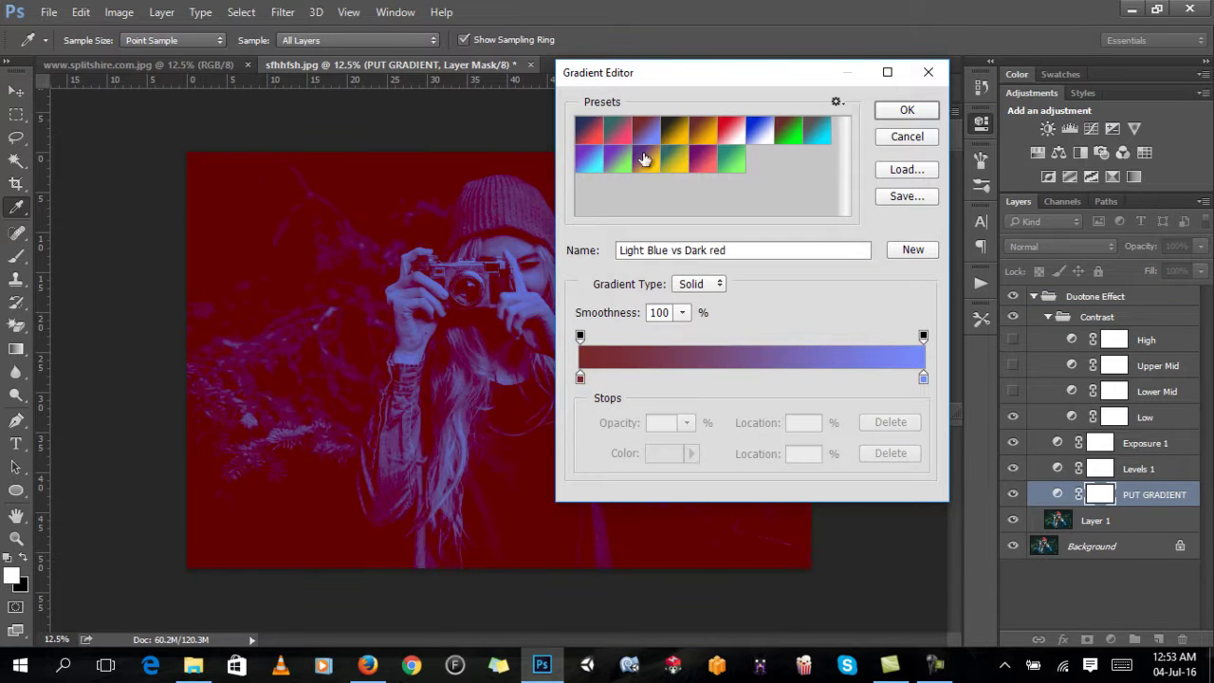
pyautogui.click(629, 172)
pyautogui.click(674, 163)
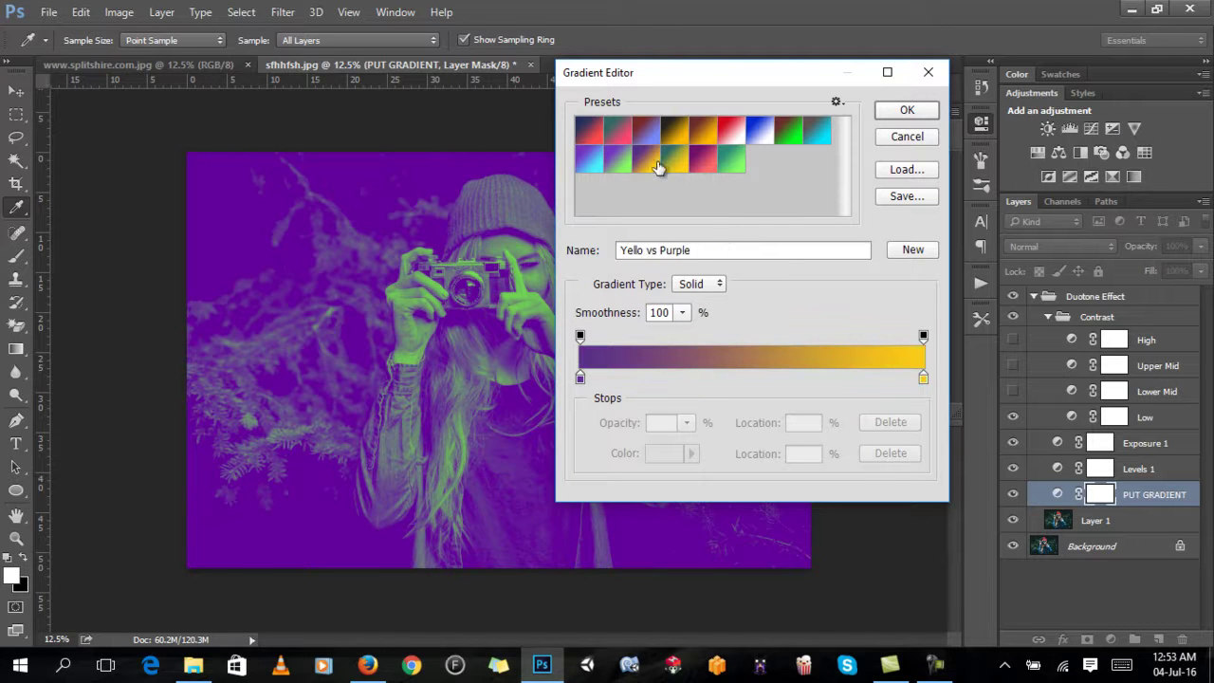
pyautogui.click(729, 166)
# After trying Hot pink and Pink vs Turquoise, settle on the Light red vs Navy blue preset.
pyautogui.click(729, 165)
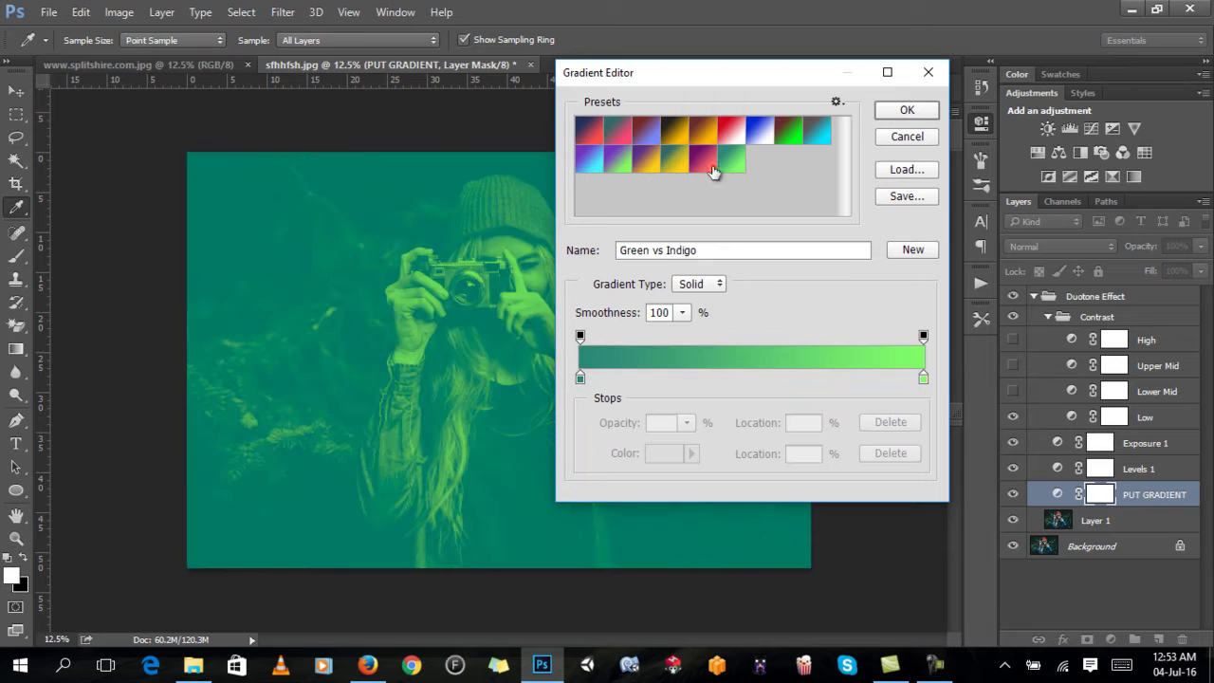
pyautogui.click(708, 168)
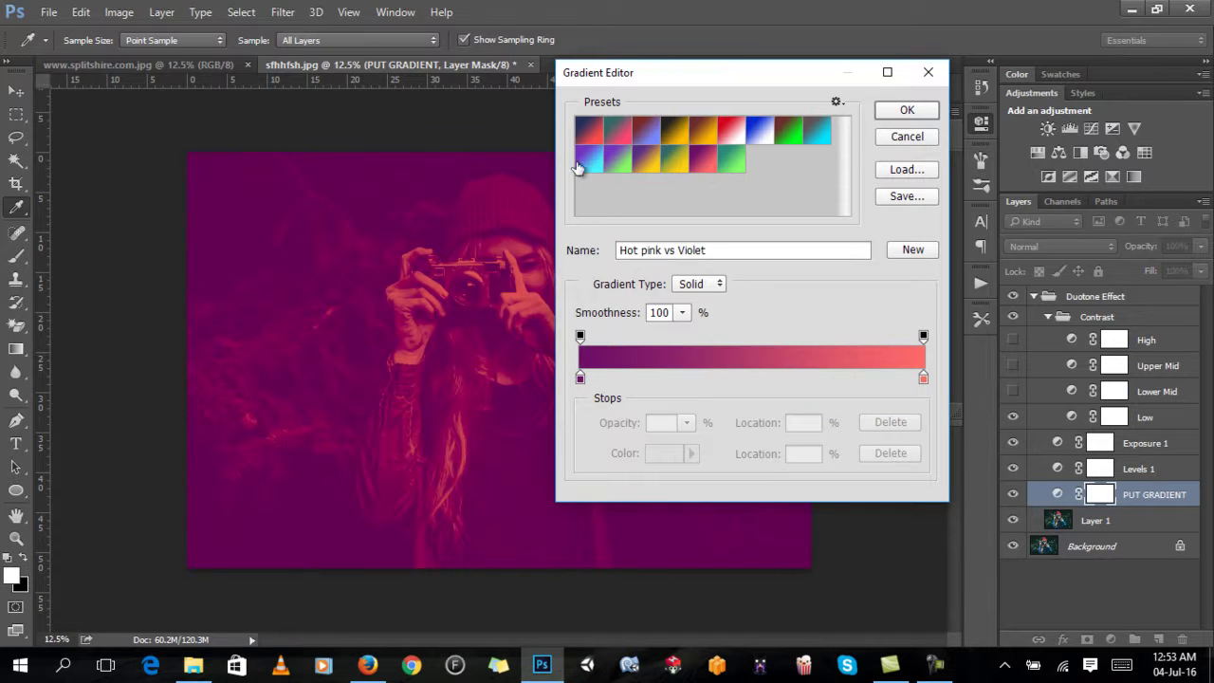
pyautogui.click(651, 143)
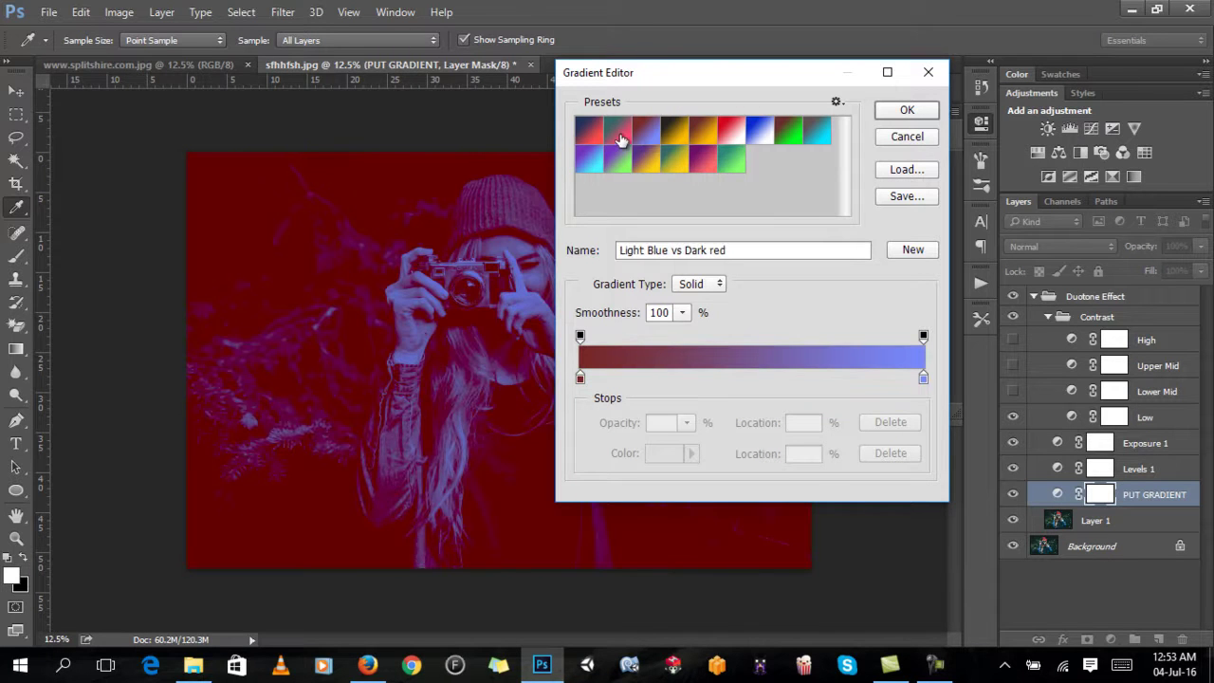
pyautogui.click(619, 138)
pyautogui.click(700, 131)
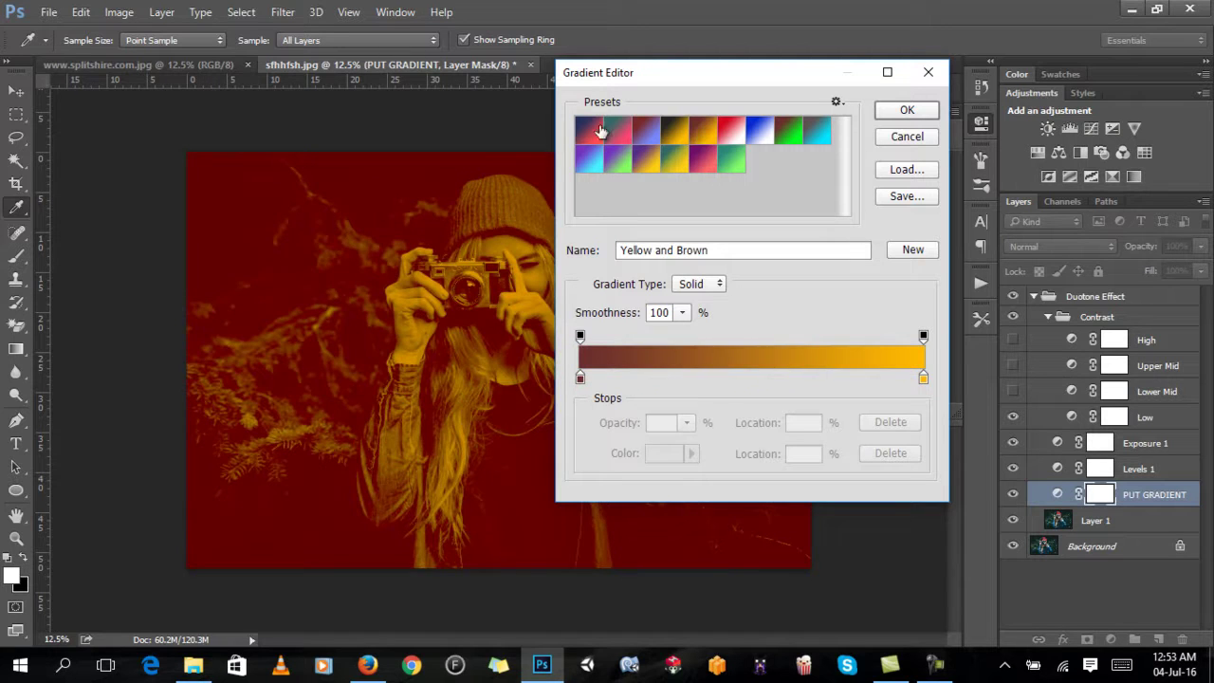
pyautogui.click(589, 136)
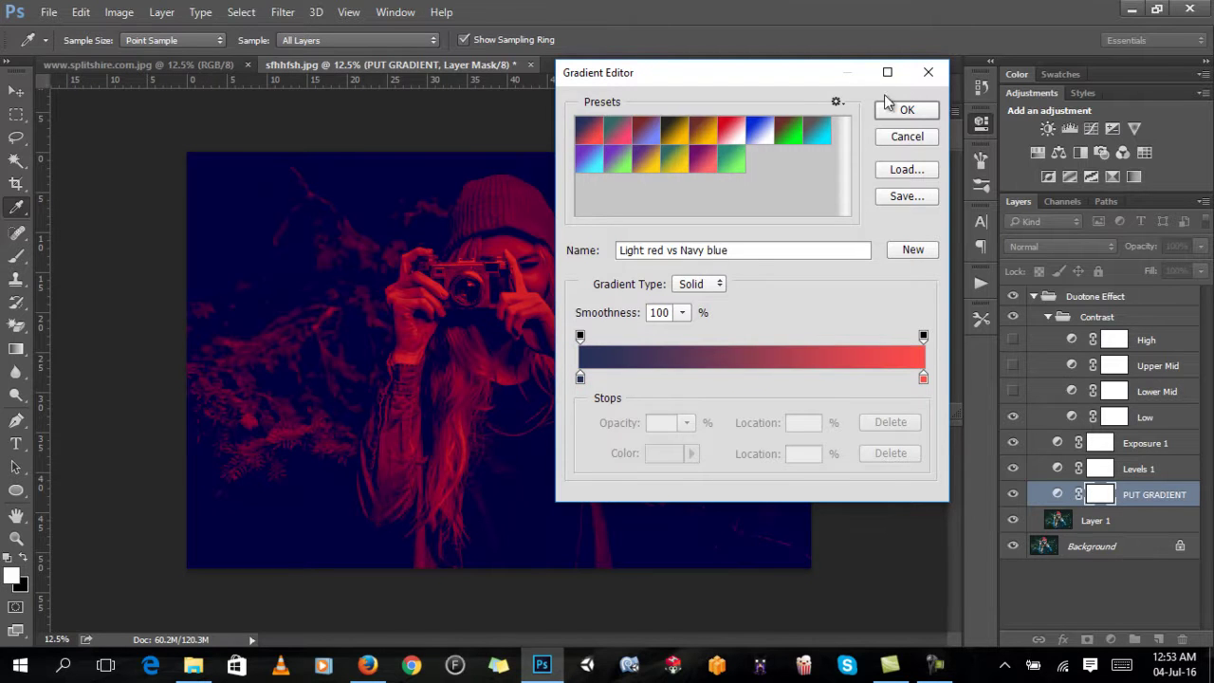
pyautogui.click(905, 111)
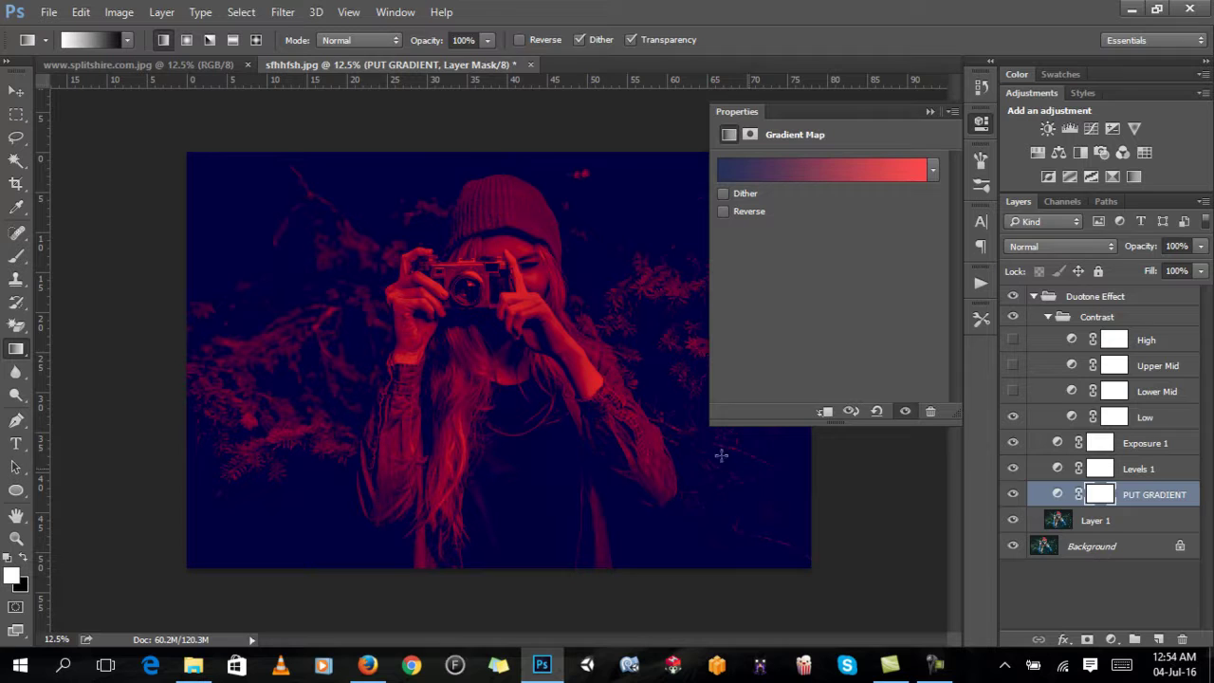
pyautogui.click(929, 112)
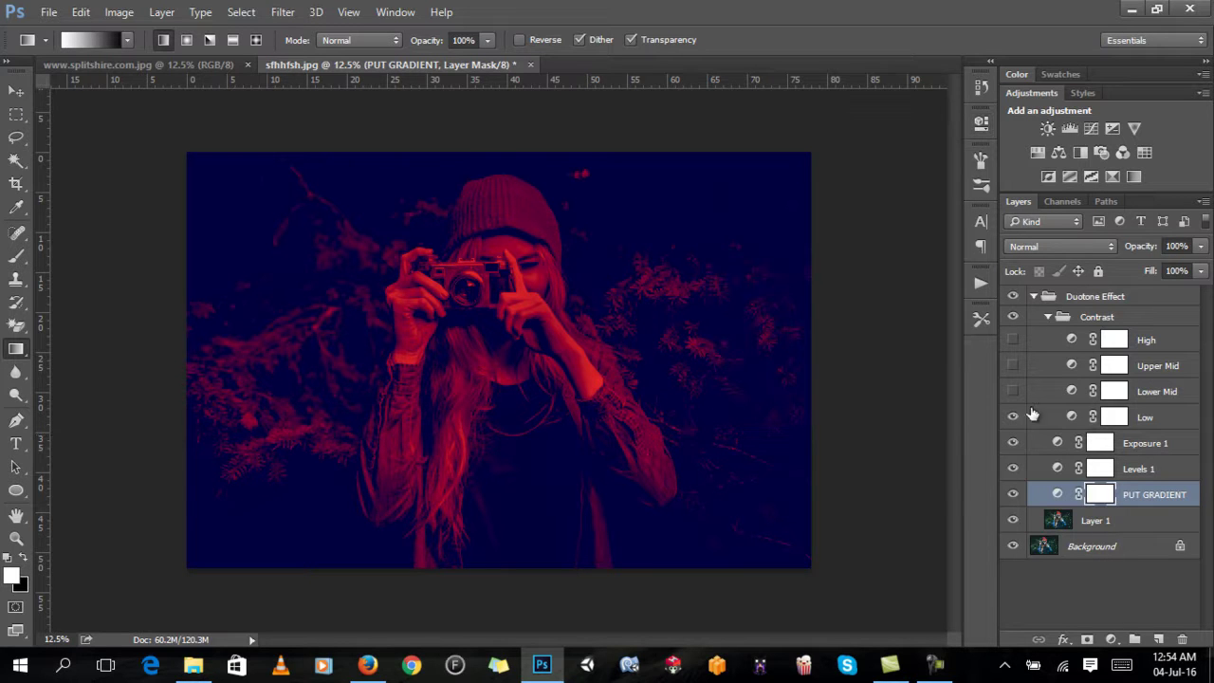
pyautogui.click(530, 65)
pyautogui.click(624, 262)
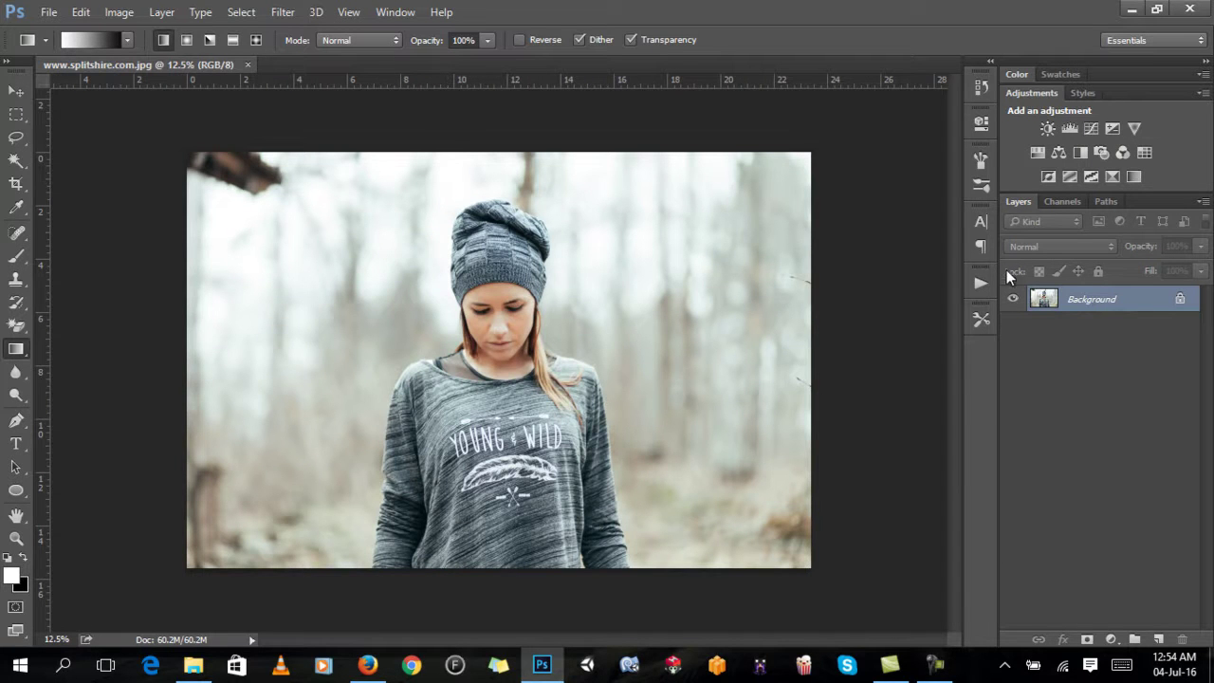
pyautogui.click(981, 284)
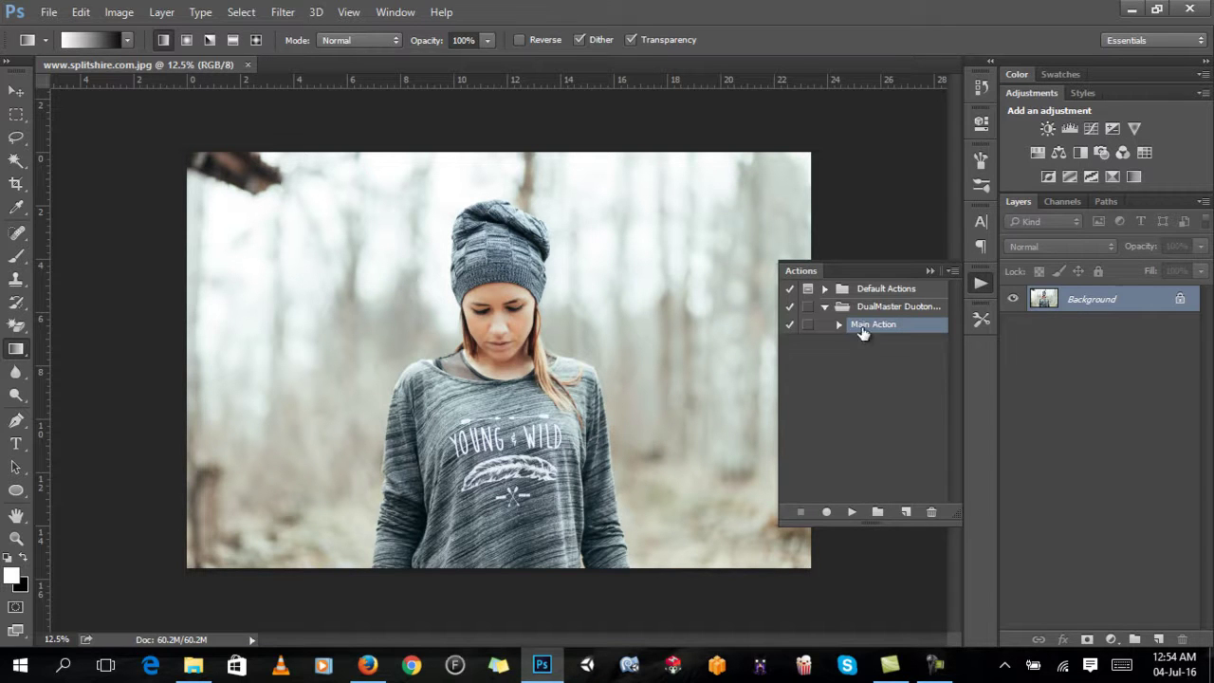
pyautogui.click(853, 512)
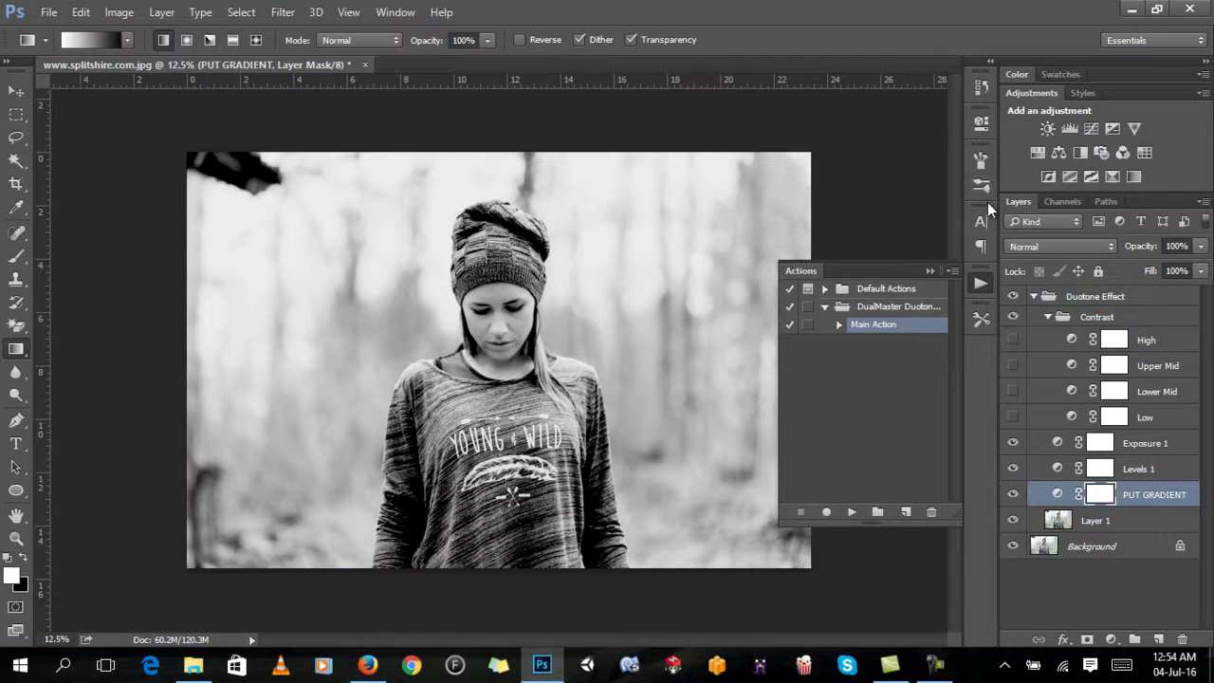
# Apply the Light red vs Navy blue preset to the beanie photo's Gradient Map.
pyautogui.click(982, 127)
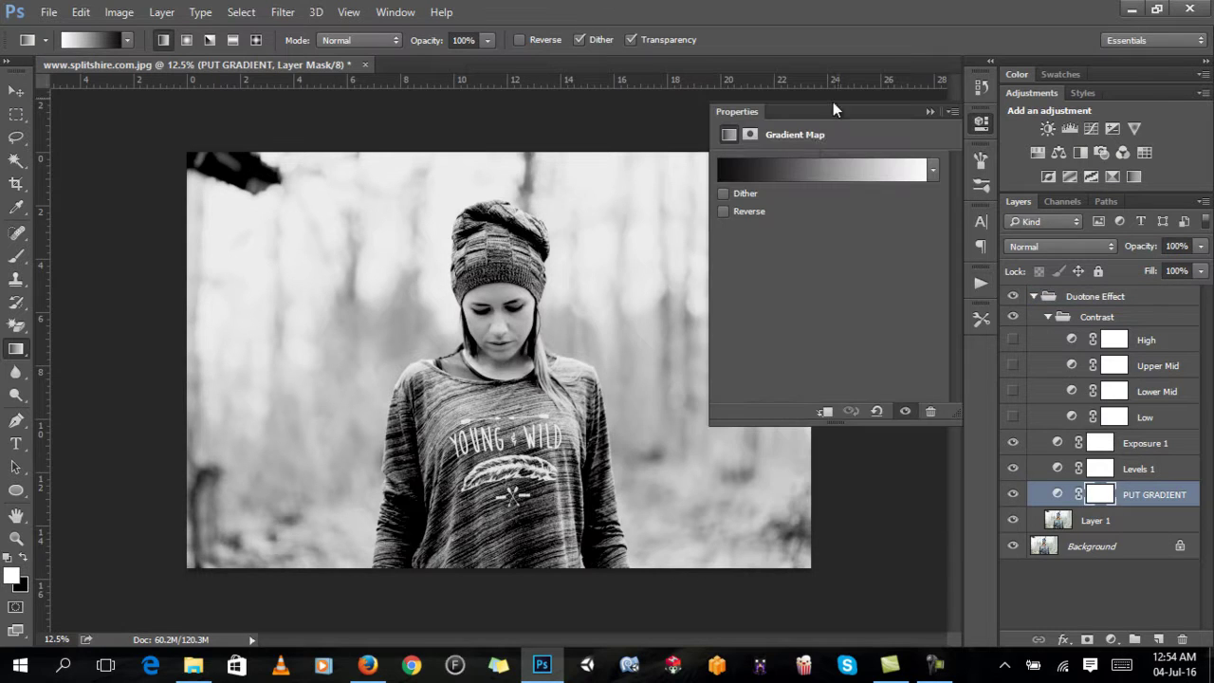
pyautogui.click(830, 174)
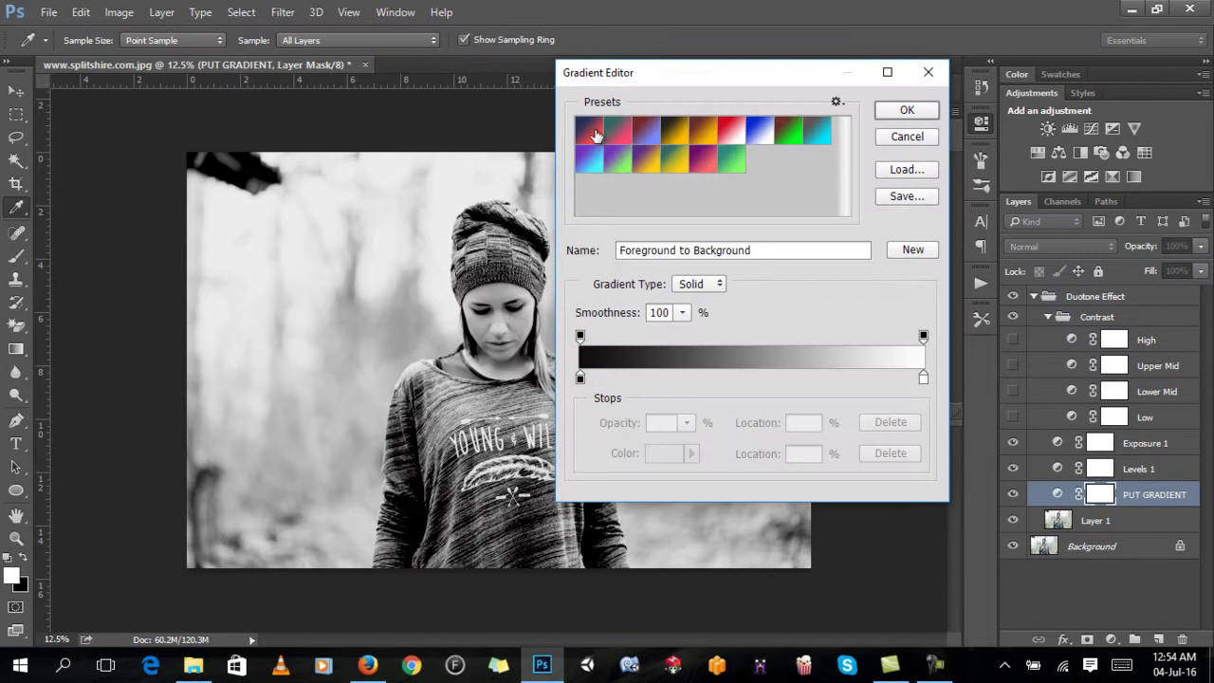
pyautogui.click(593, 133)
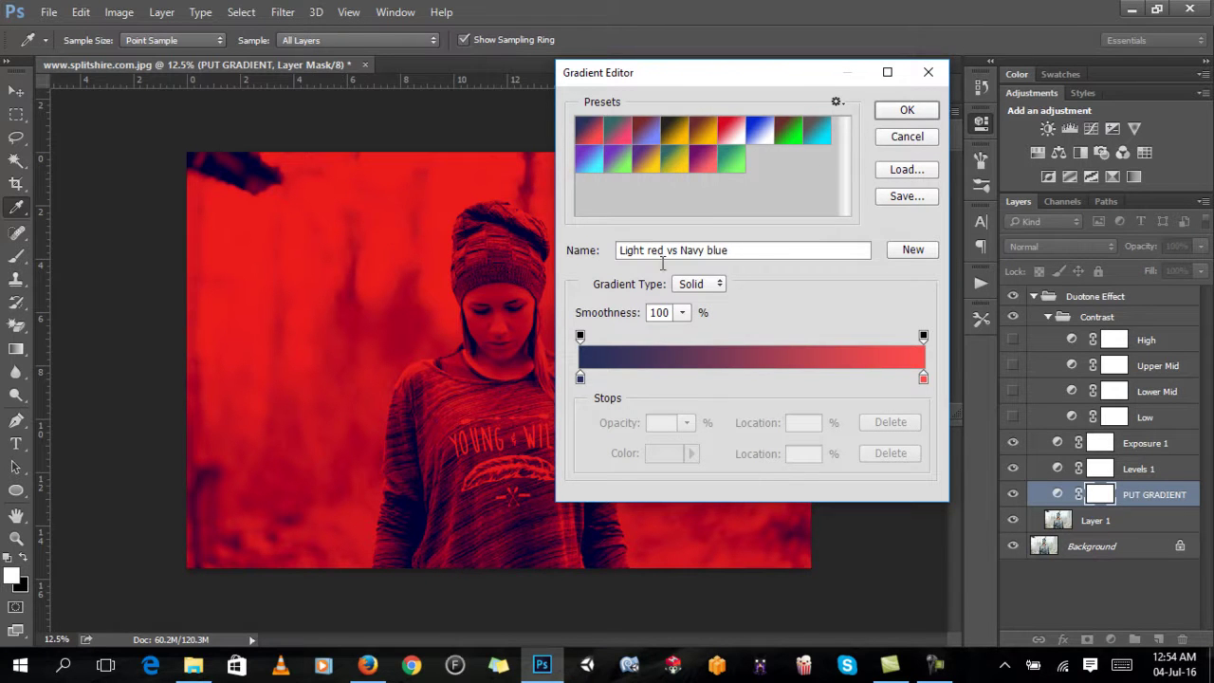
pyautogui.click(908, 112)
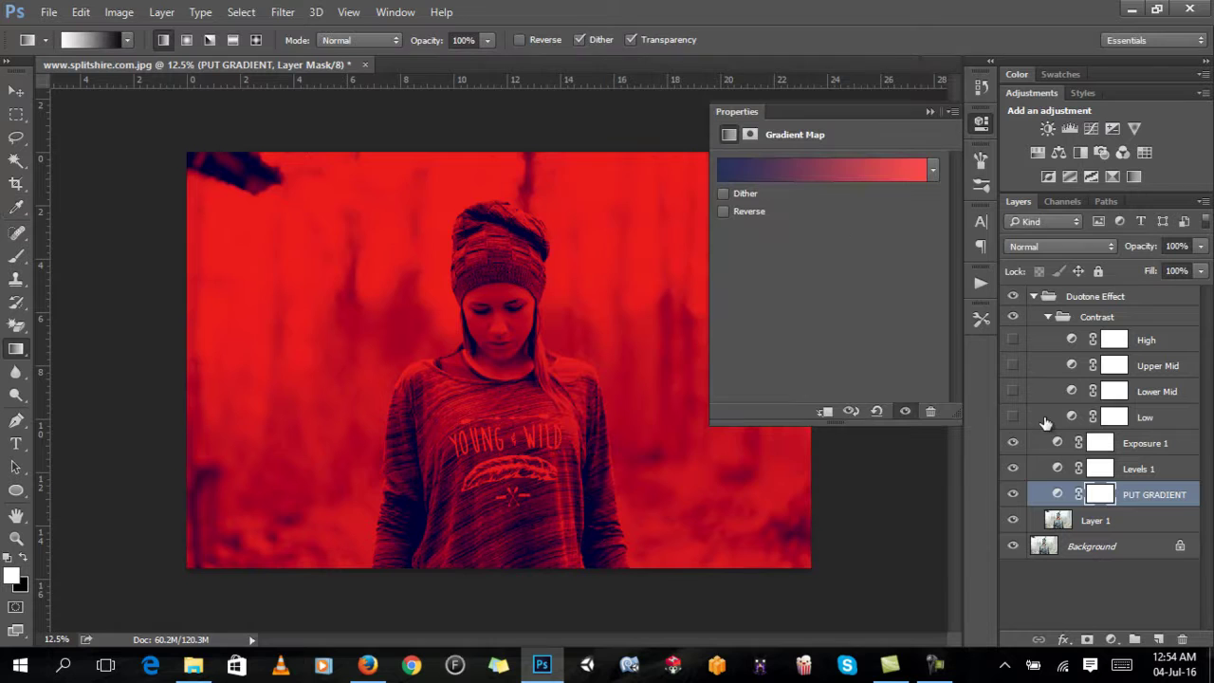
# Leave only the Upper Mid contrast layer visible, with Low hidden.
pyautogui.click(1013, 417)
pyautogui.click(1013, 417)
pyautogui.click(1013, 366)
pyautogui.click(928, 112)
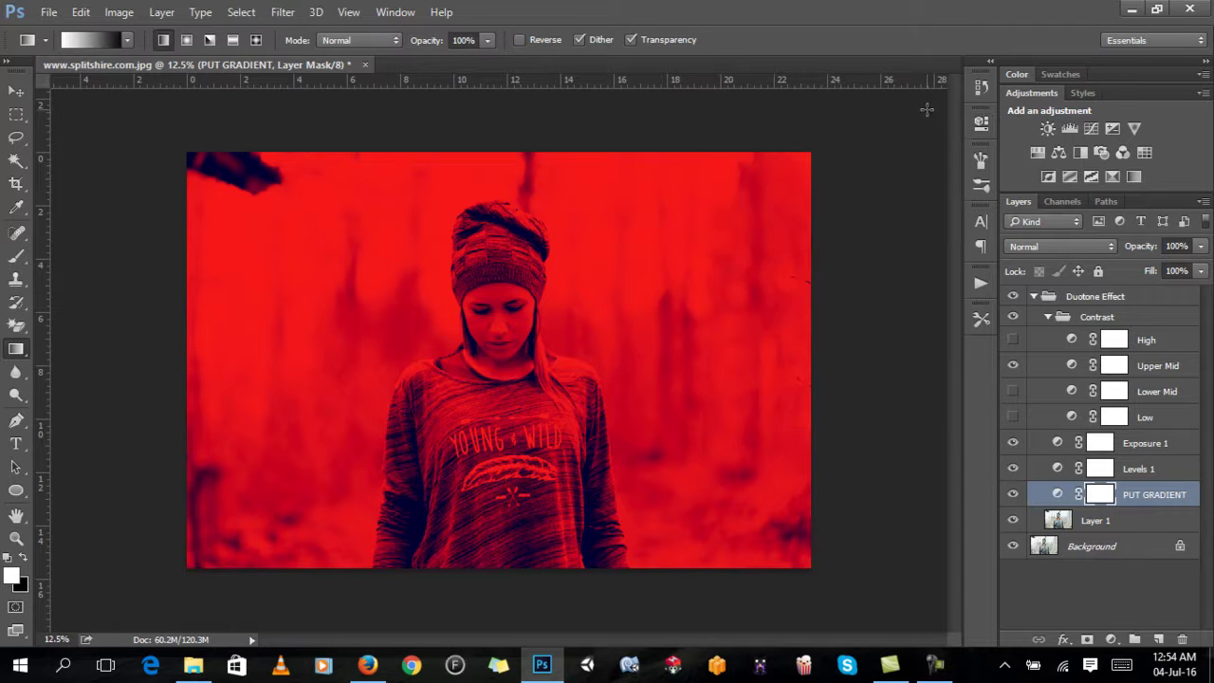
pyautogui.click(1162, 299)
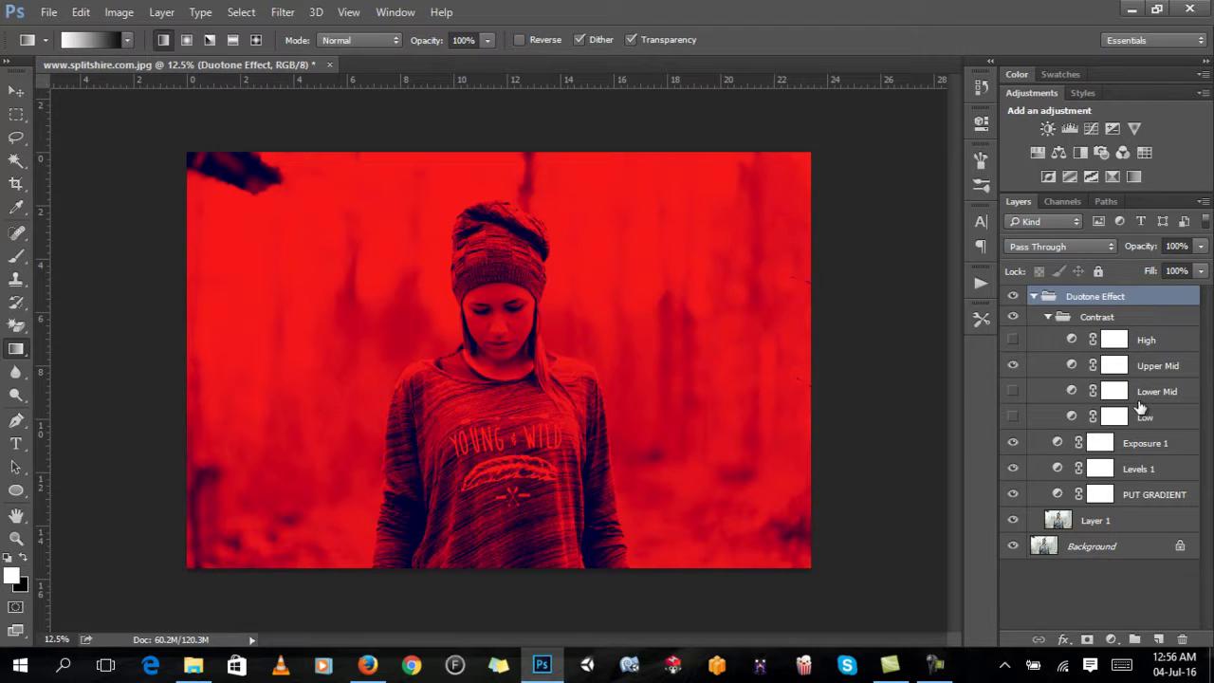
pyautogui.click(1153, 495)
pyautogui.click(981, 126)
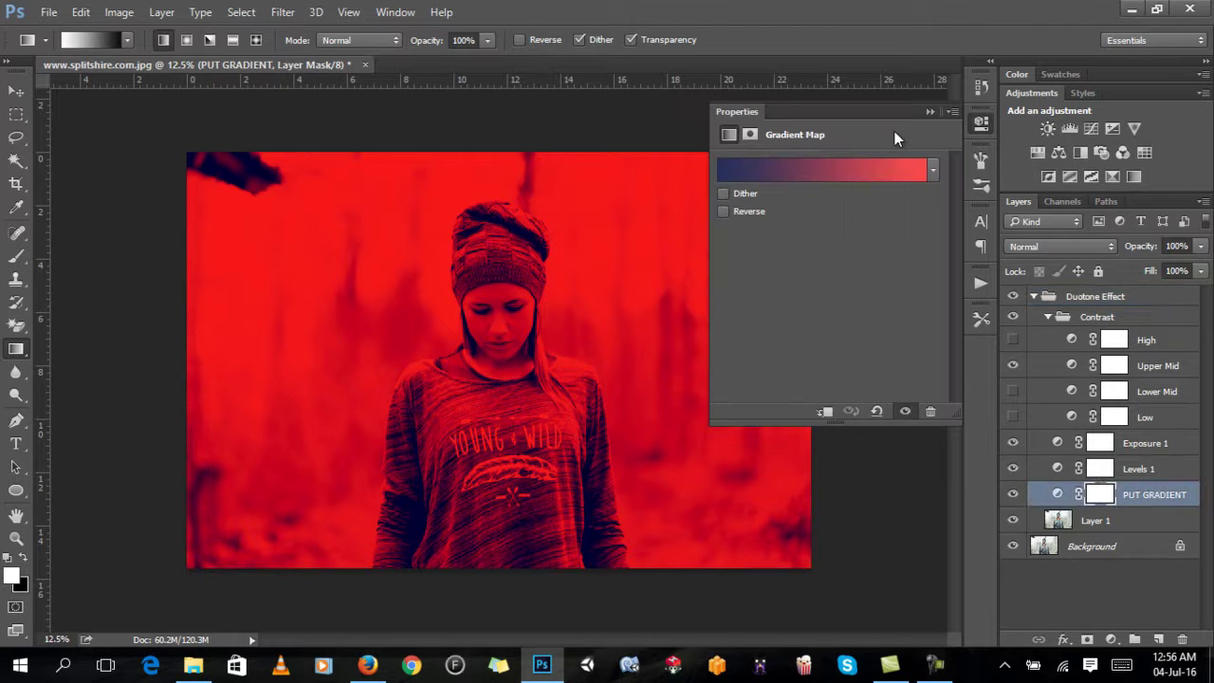
pyautogui.click(893, 169)
pyautogui.click(675, 131)
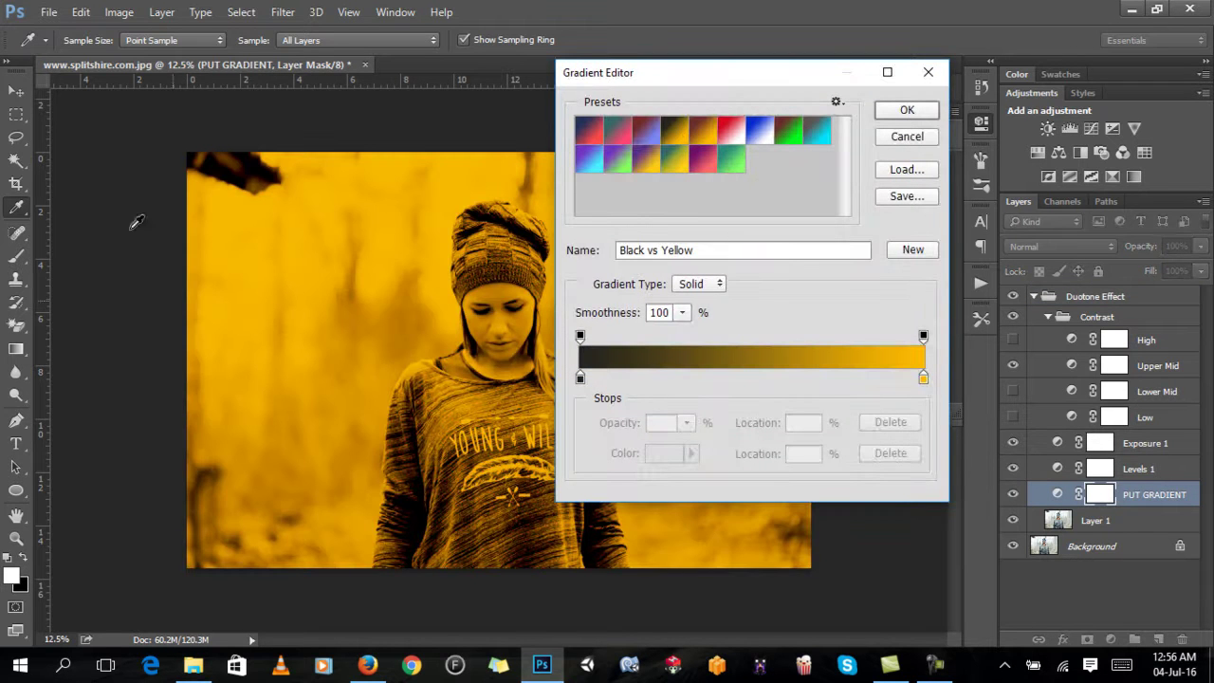
pyautogui.click(776, 135)
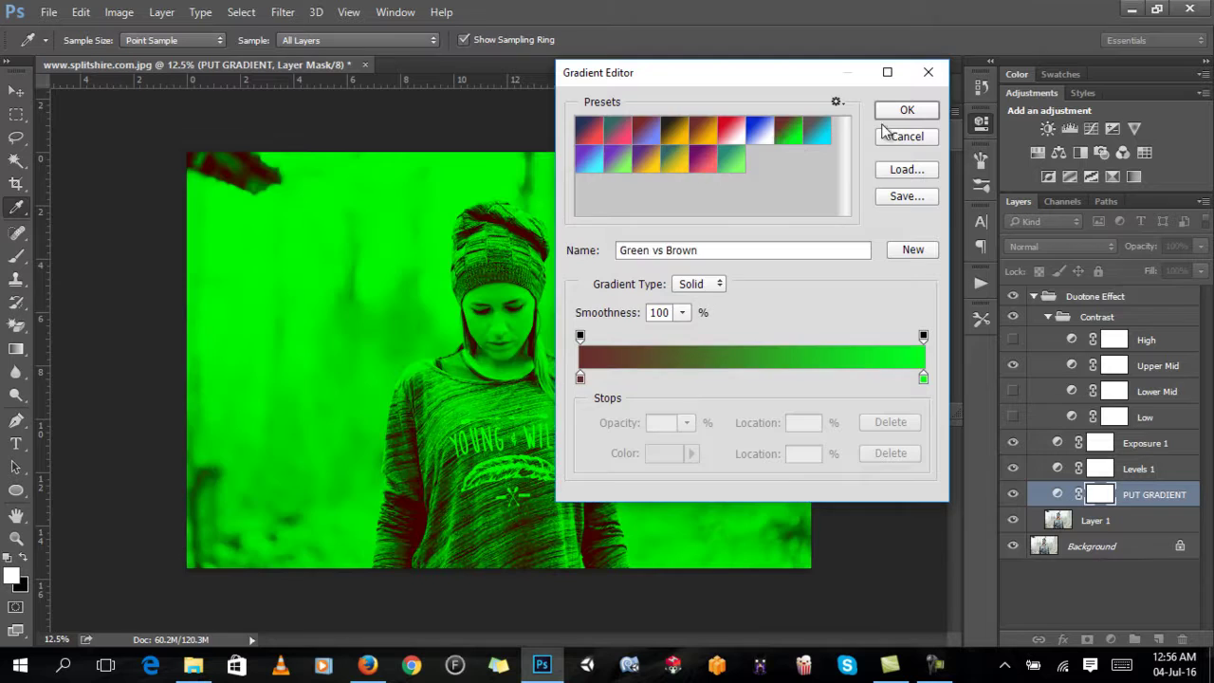
pyautogui.click(917, 140)
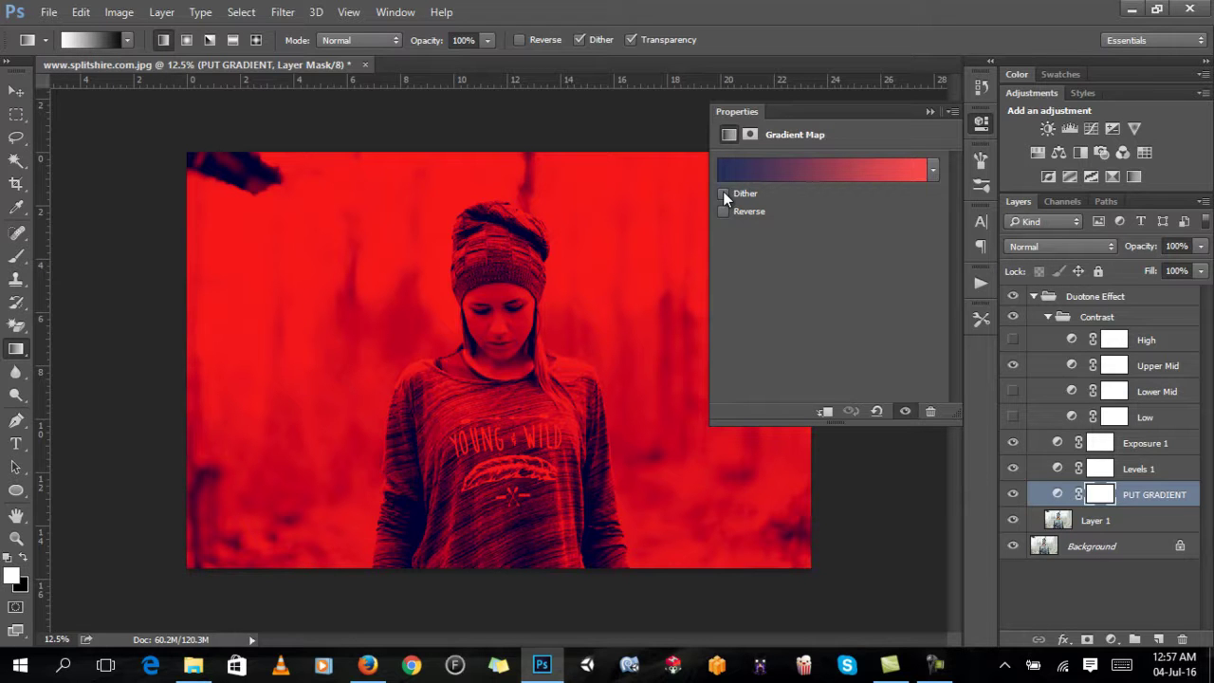
pyautogui.click(931, 112)
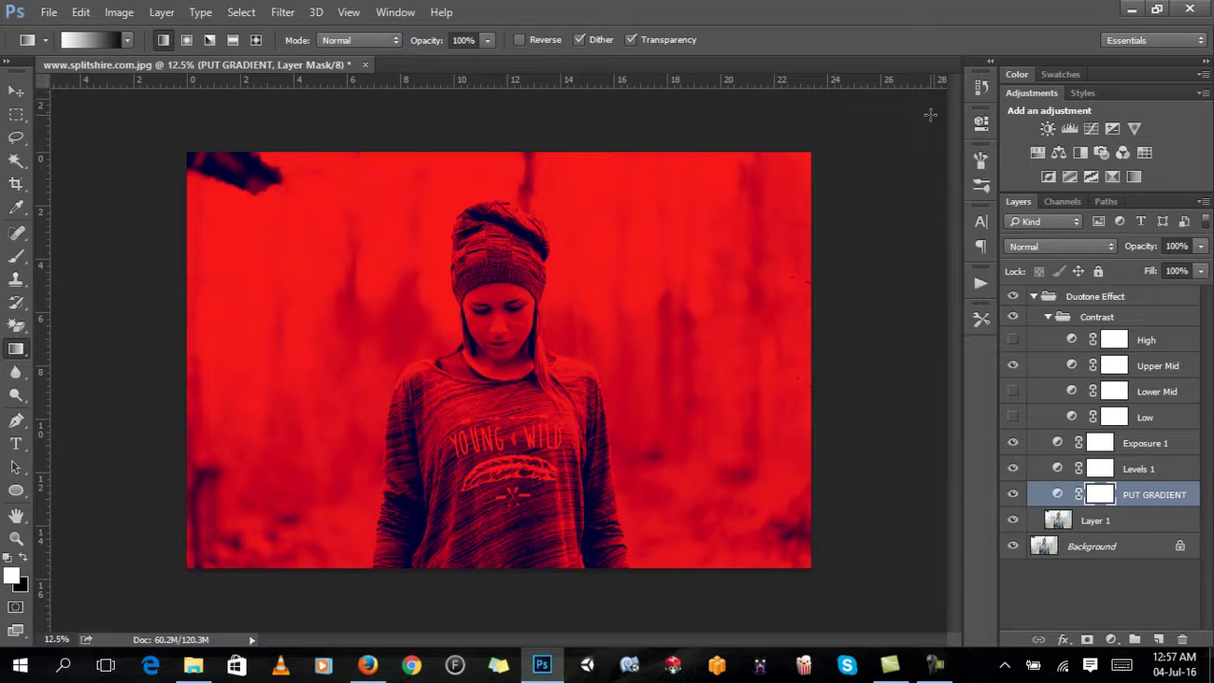